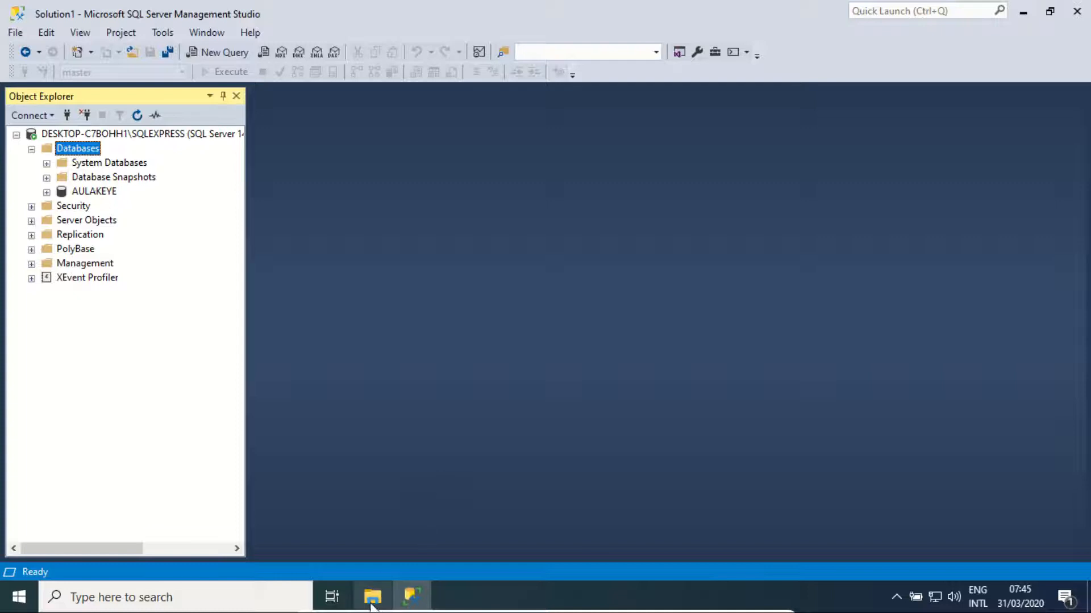
Check the AULAKEYE_bkp_full_20200331.bak backup in File Explorer's AULAKEYE folder, and return to SQL Server Management Studio
{"action": "scroll", "coordinate": [202, 556], "scroll_direction": "down", "scroll_amount": 1}
{"action": "left_click", "coordinate": [326, 175]}
{"action": "left_click", "coordinate": [363, 141]}
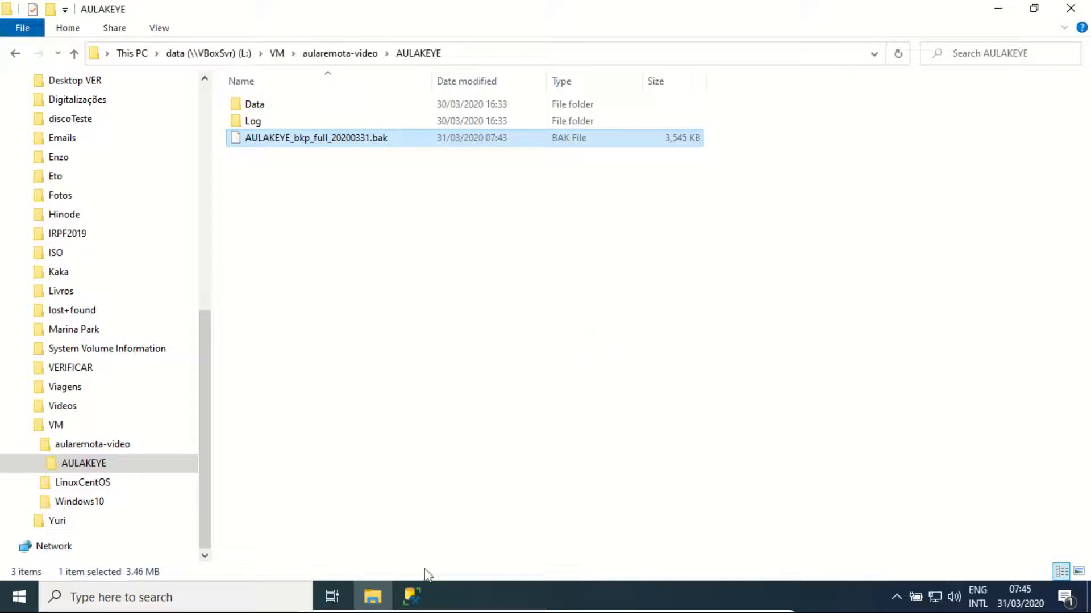
{"action": "left_click", "coordinate": [412, 596]}
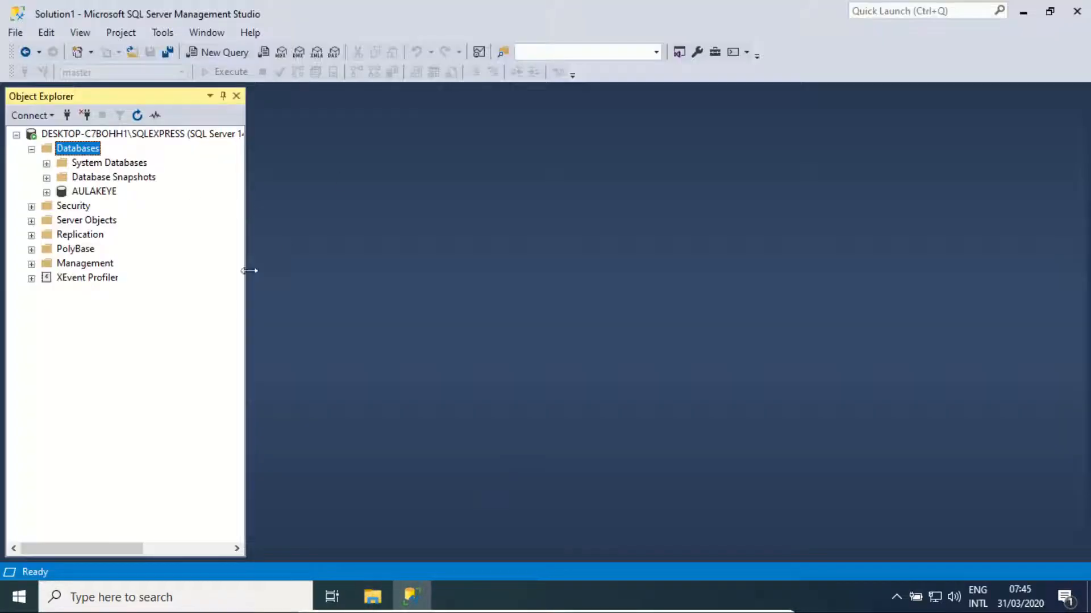
Start a database restore from the server's Databases folder, with Device as the source
{"action": "right_click", "coordinate": [84, 148]}
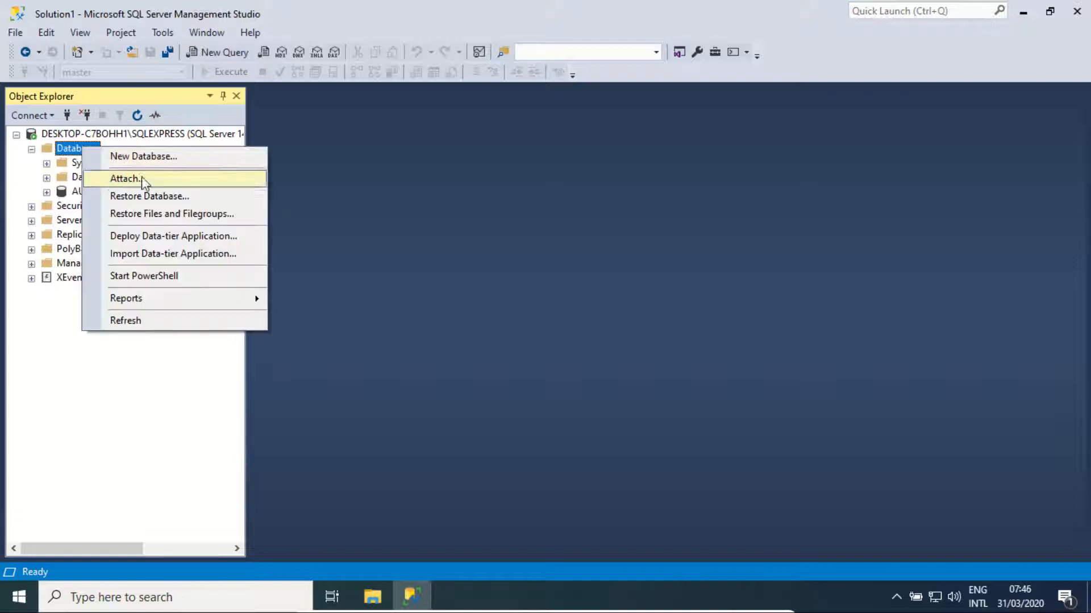
{"action": "left_click", "coordinate": [239, 197]}
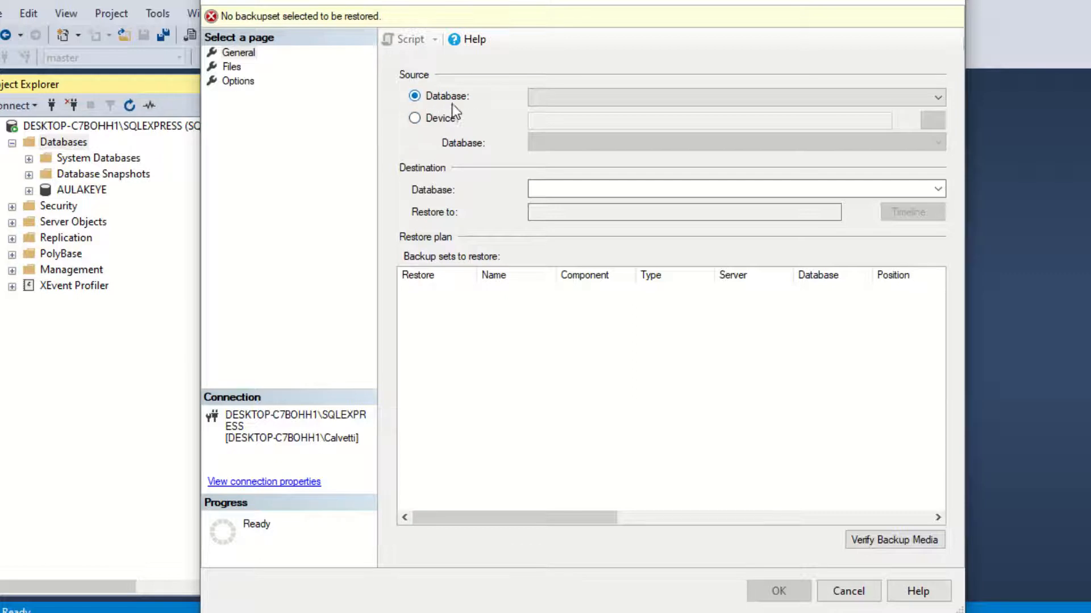
{"action": "left_click", "coordinate": [444, 121]}
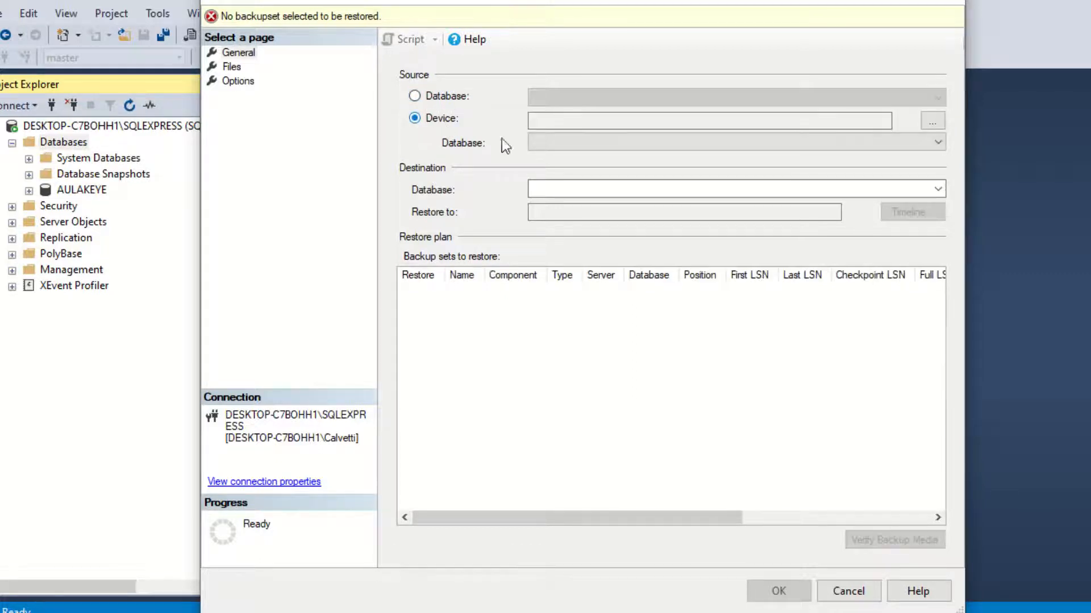
Add the backup file AULAKEYE_bkp_full_20200331.bak from L:\VM\aularemota-video\AULAKEYE as the restore's backup media
{"action": "left_click", "coordinate": [932, 121]}
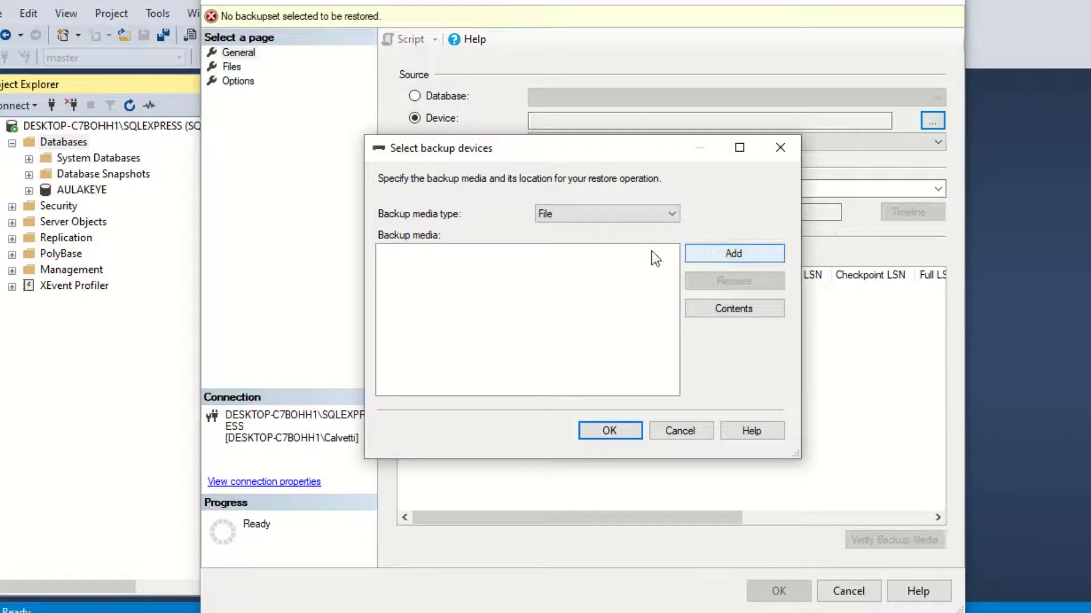
{"action": "left_click", "coordinate": [756, 252]}
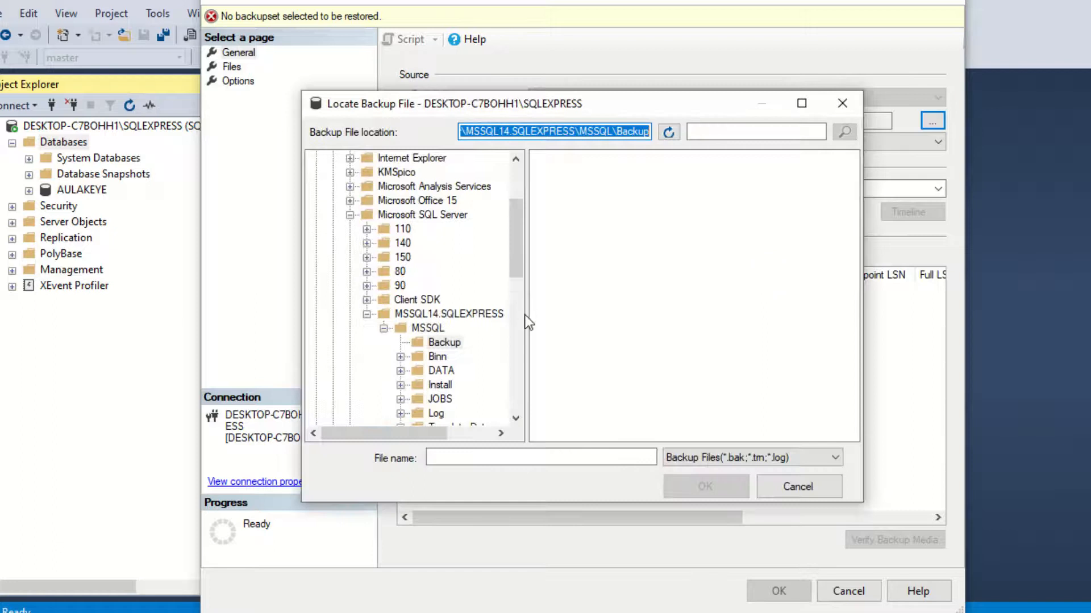
{"action": "left_click", "coordinate": [509, 330]}
{"action": "left_click", "coordinate": [519, 342]}
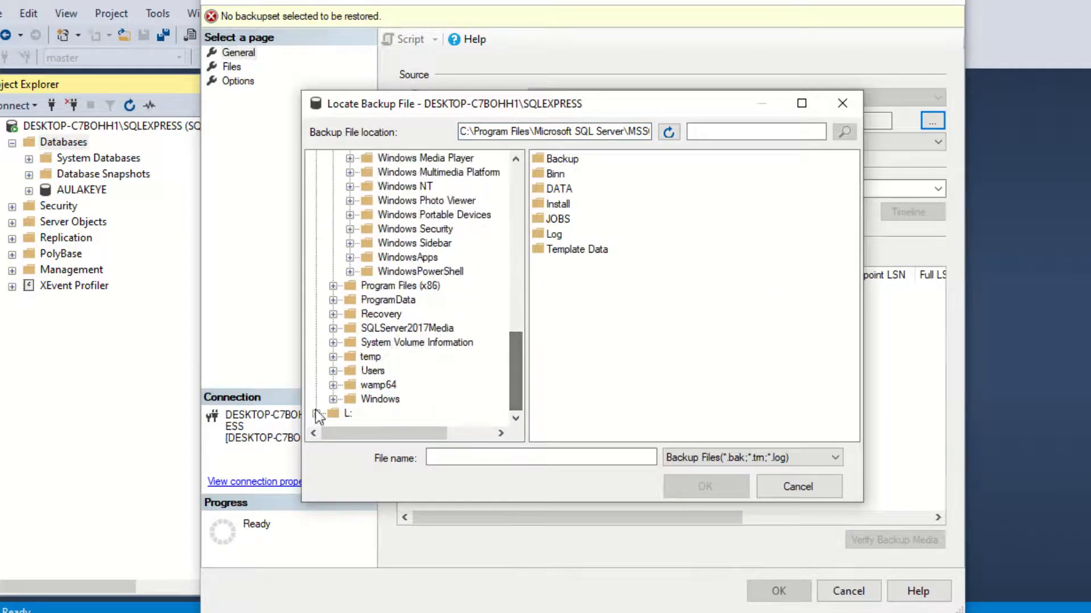
{"action": "left_click", "coordinate": [317, 413]}
{"action": "scroll", "coordinate": [341, 389], "scroll_direction": "down", "scroll_amount": 2}
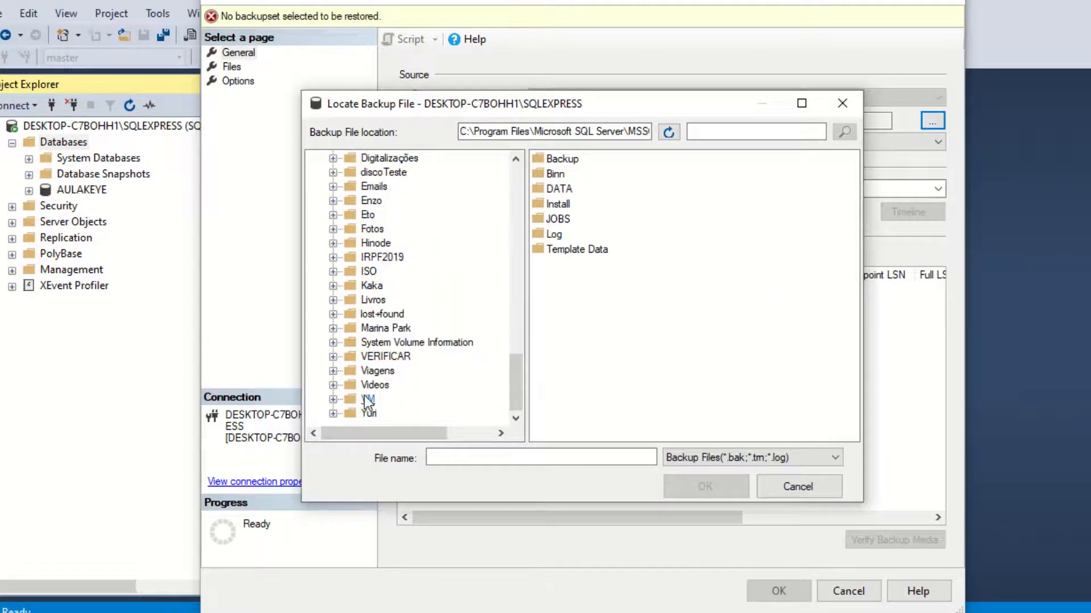
{"action": "left_click", "coordinate": [332, 398]}
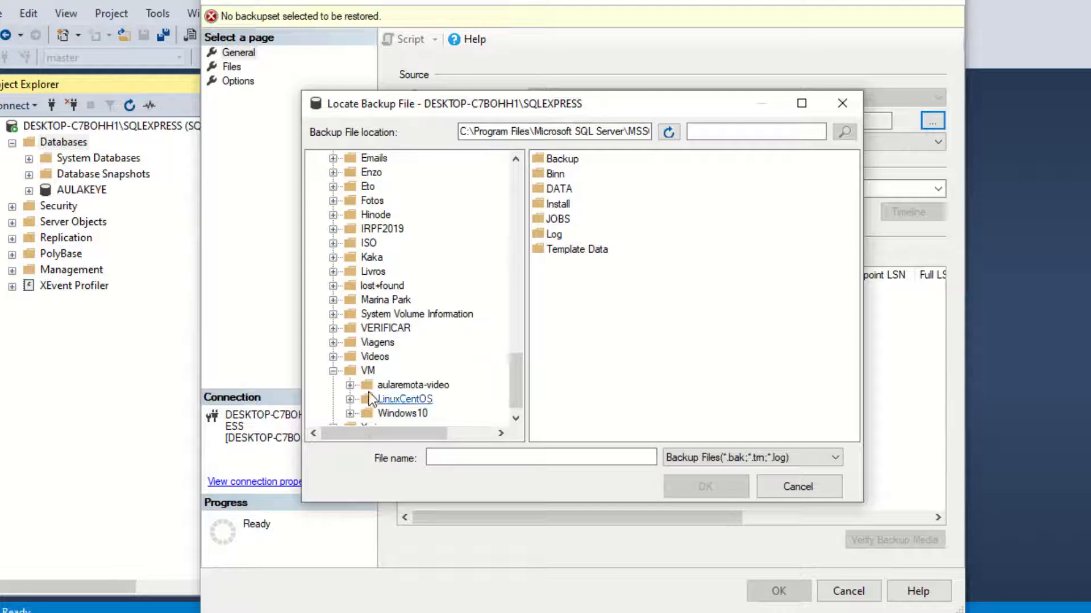
{"action": "left_click", "coordinate": [350, 385]}
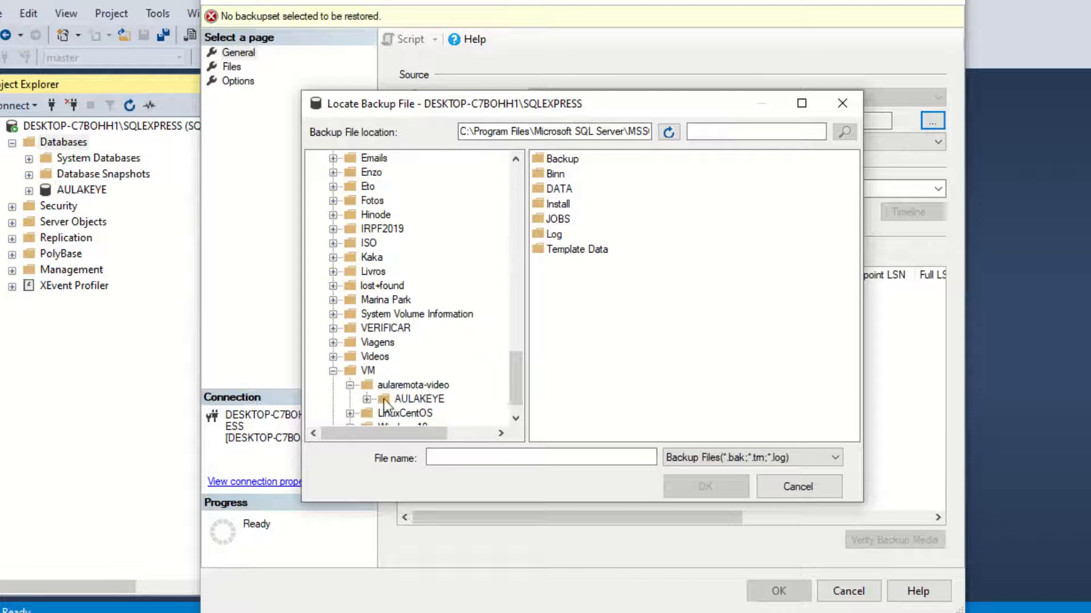
{"action": "left_click", "coordinate": [420, 399]}
{"action": "left_click", "coordinate": [691, 192]}
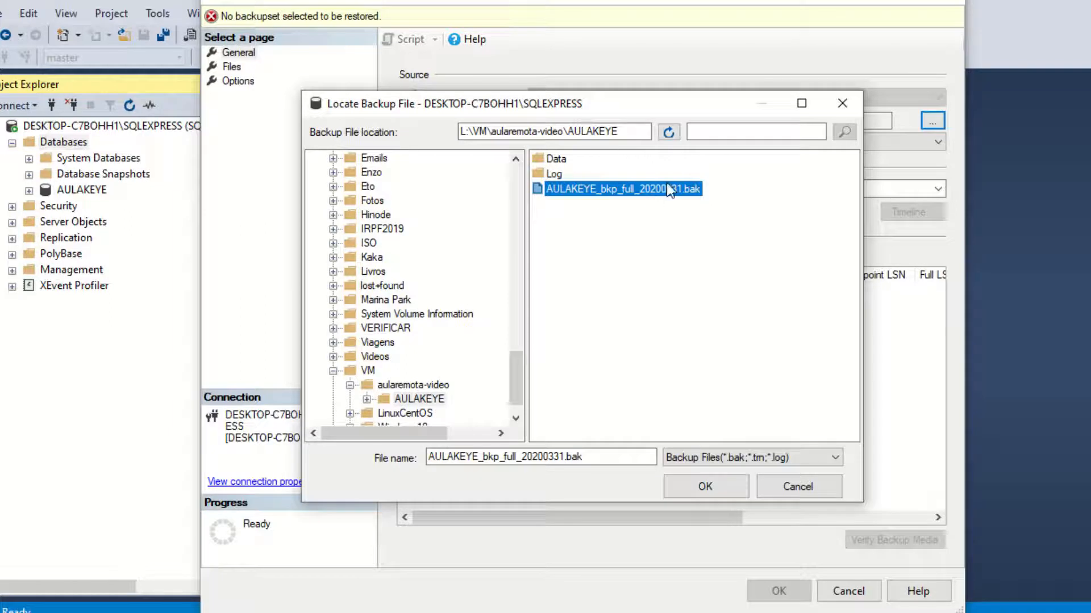
{"action": "left_click", "coordinate": [702, 487]}
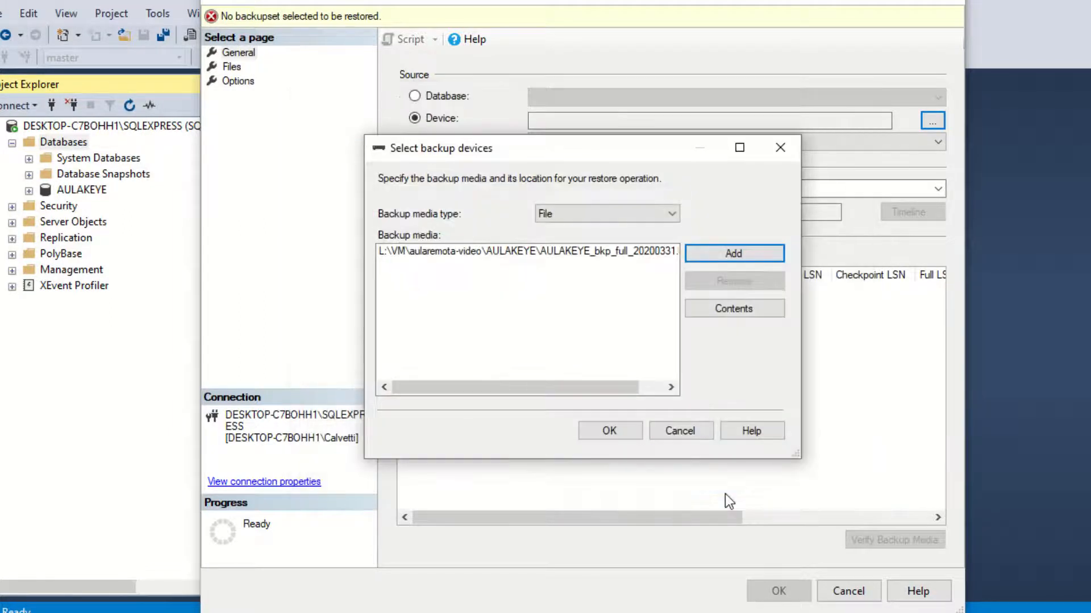
{"action": "left_click", "coordinate": [625, 431]}
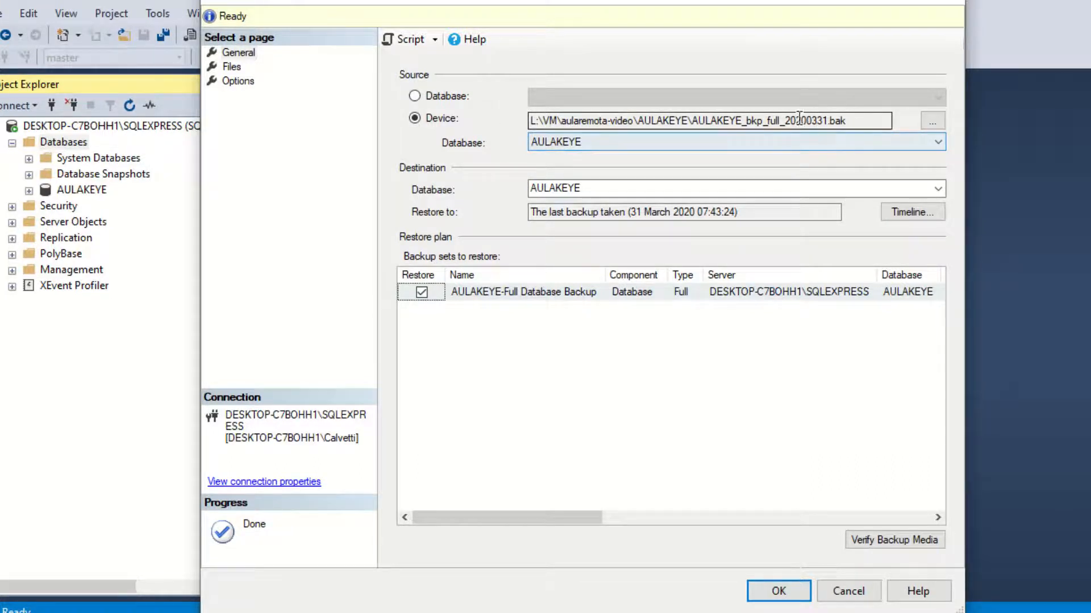
Keep AULAKEYE as the source database and name the destination database AULAKEYENOVO
{"action": "left_click", "coordinate": [589, 145]}
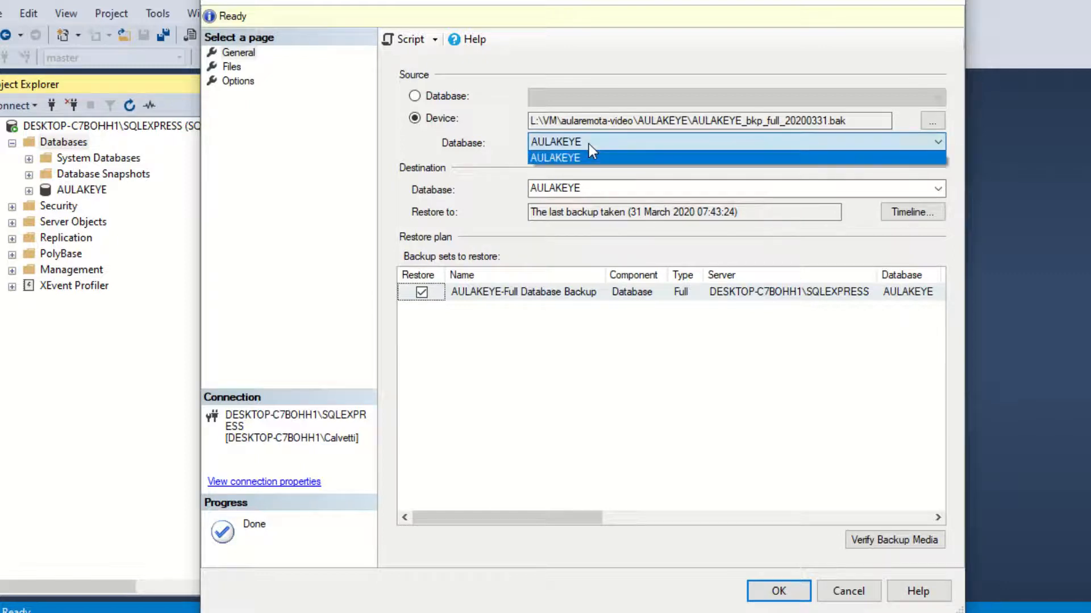
{"action": "left_click", "coordinate": [588, 145]}
{"action": "left_click", "coordinate": [589, 145]}
{"action": "left_click", "coordinate": [589, 144]}
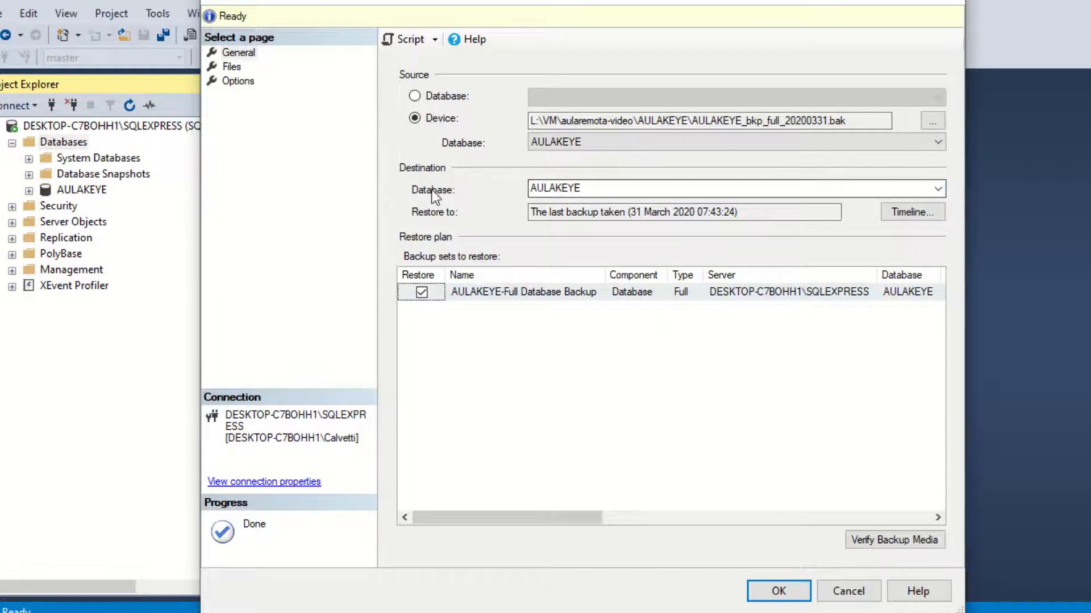
{"action": "left_click_drag", "start_coordinate": [594, 192], "coordinate": [505, 193]}
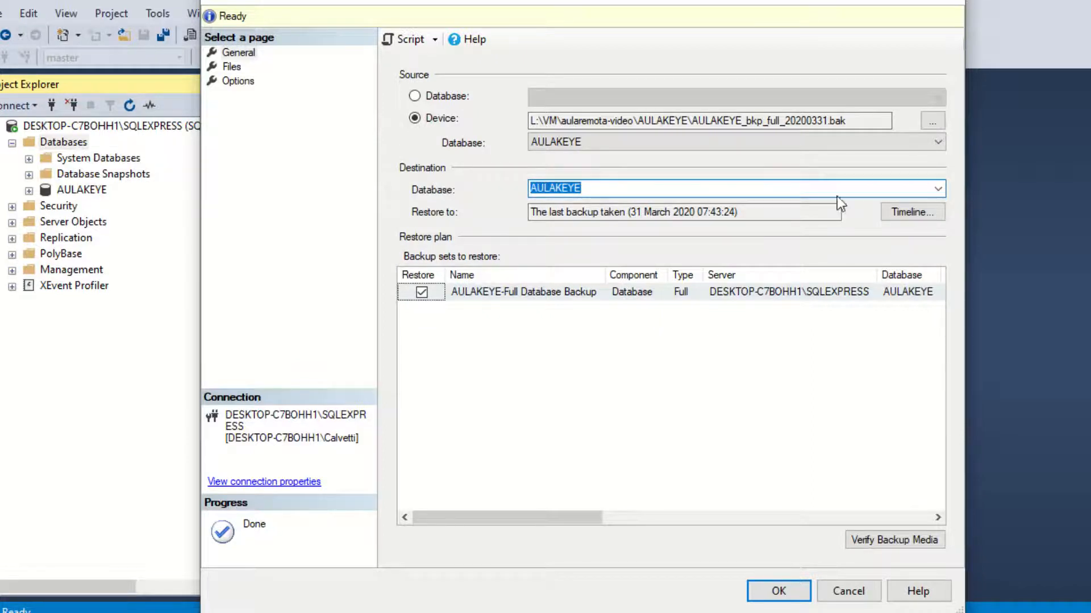
{"action": "left_click", "coordinate": [937, 188]}
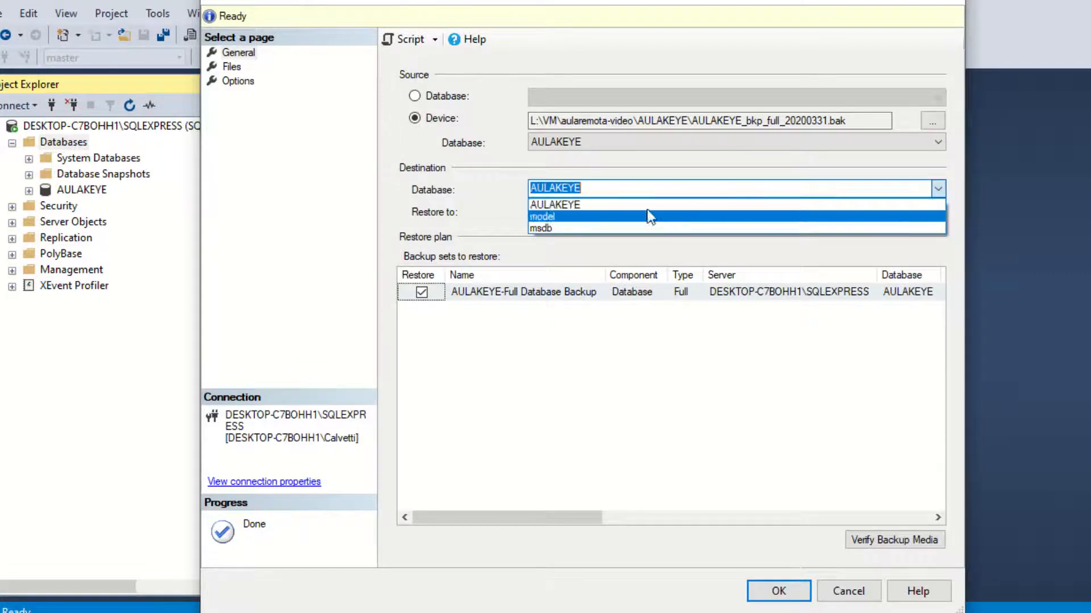
{"action": "left_click", "coordinate": [605, 188]}
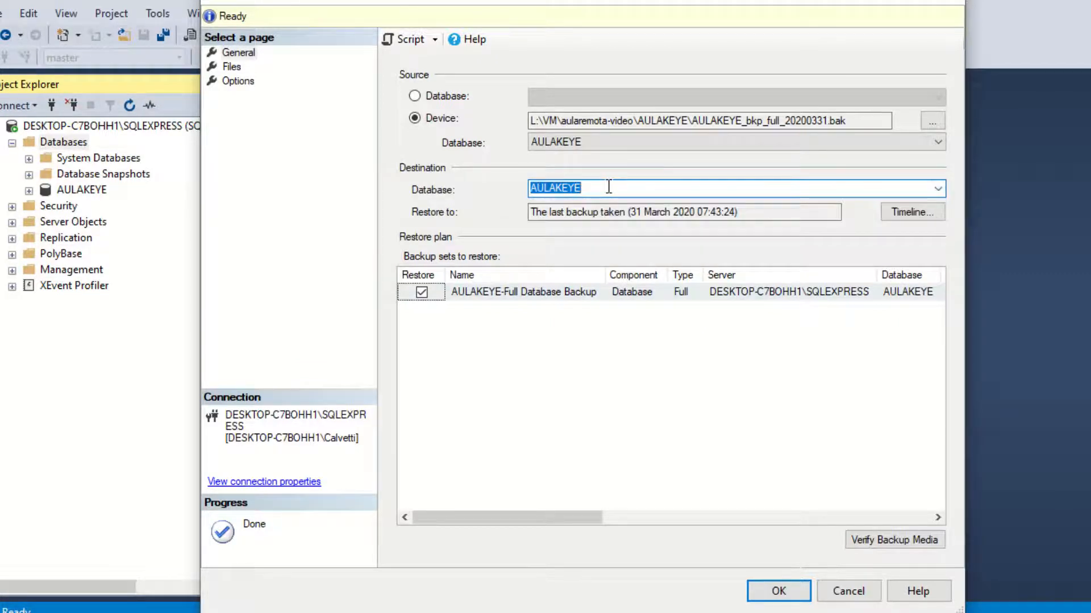
{"action": "left_click", "coordinate": [608, 187]}
{"action": "type", "text": "NOVO"}
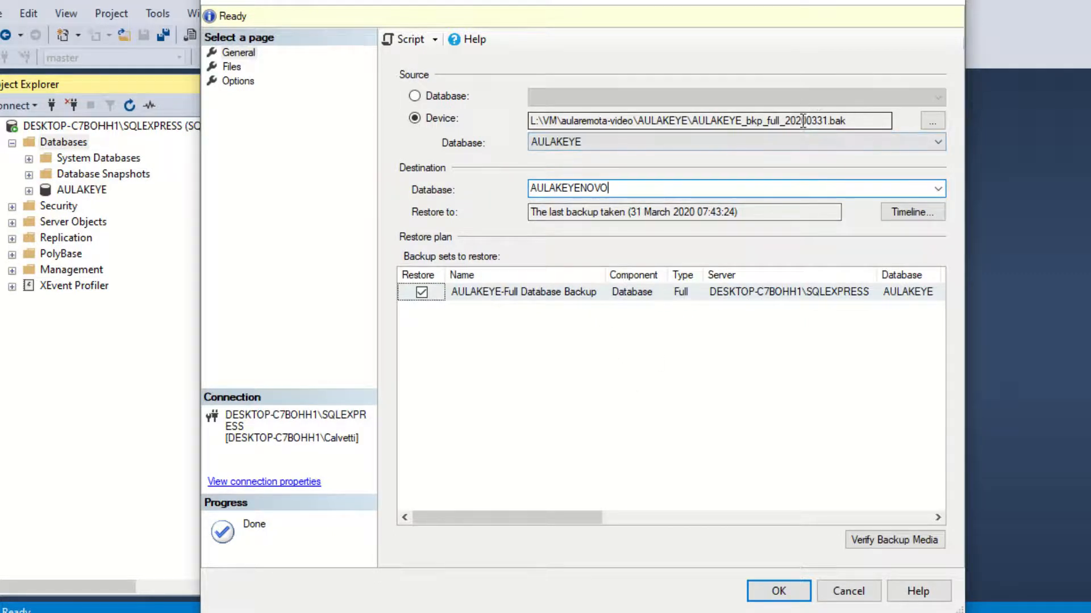
{"action": "left_click_drag", "start_coordinate": [587, 520], "coordinate": [516, 523]}
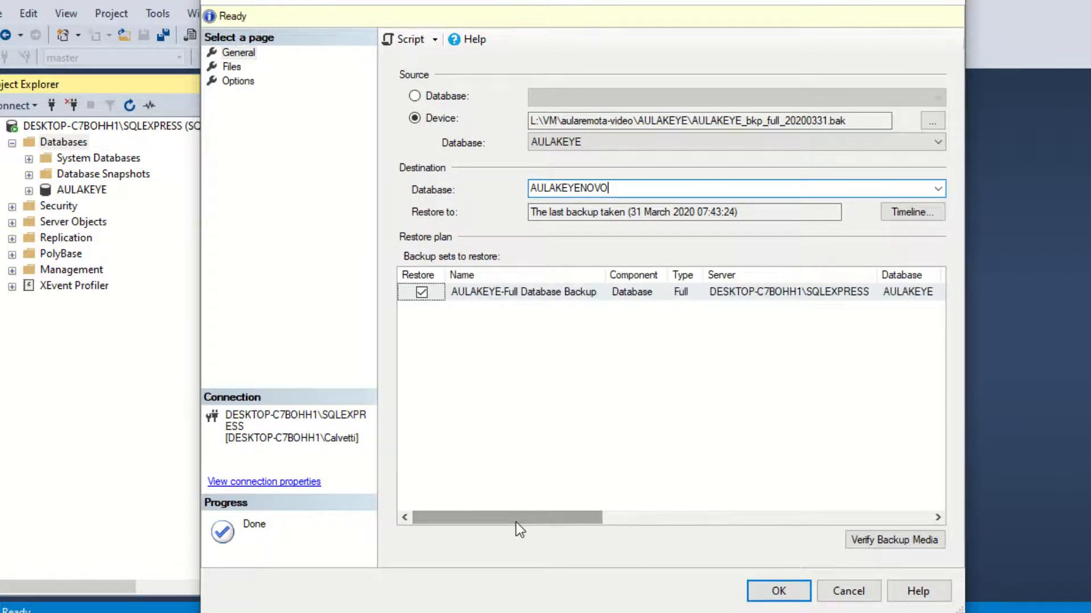
Open the restore's file settings, maximize the dialog and widen the Original File Name and Restore As columns to show full paths
{"action": "left_click", "coordinate": [238, 66]}
{"action": "left_click_drag", "start_coordinate": [502, 189], "coordinate": [552, 190]}
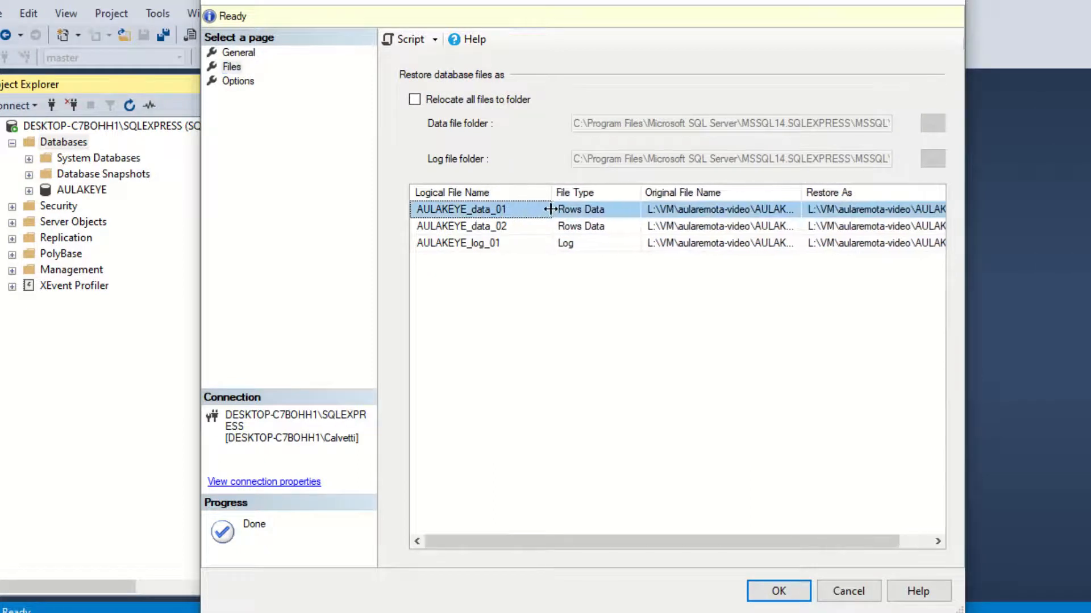
{"action": "double_click", "coordinate": [912, 3]}
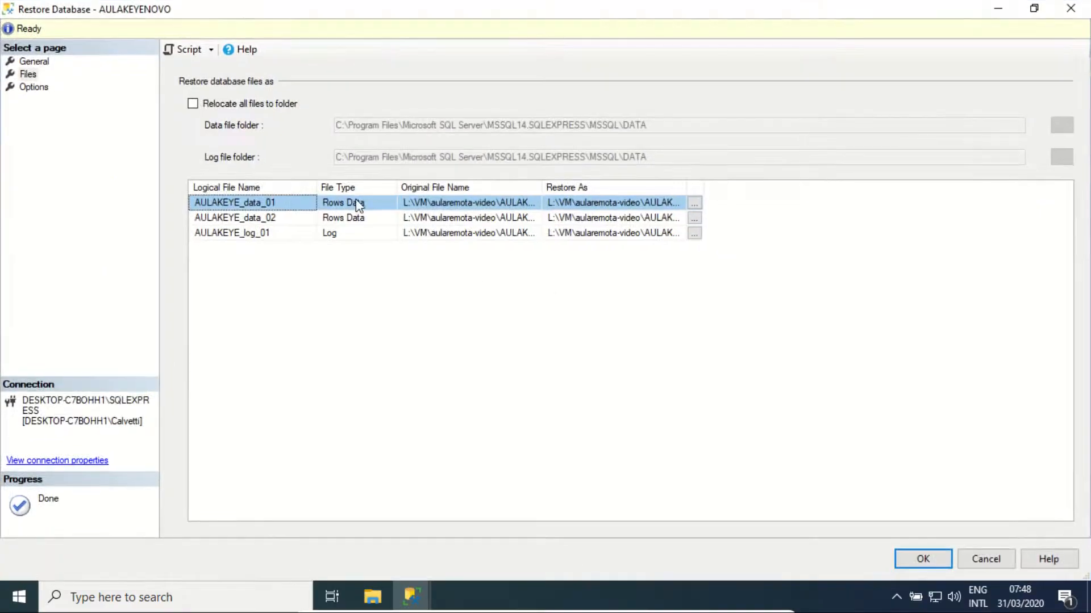
{"action": "left_click_drag", "start_coordinate": [688, 187], "coordinate": [917, 187]}
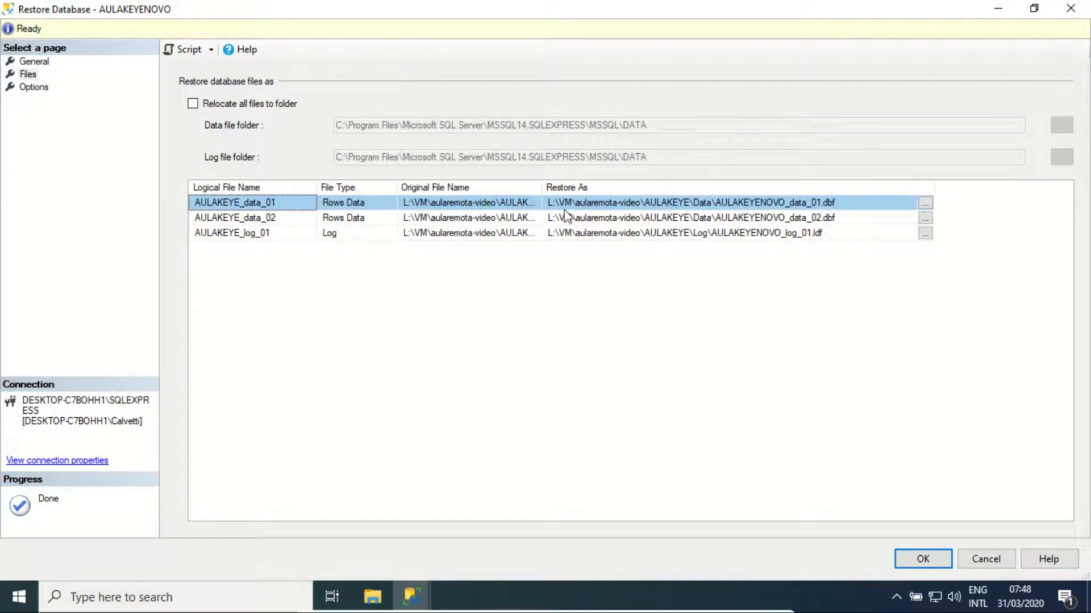
{"action": "left_click_drag", "start_coordinate": [544, 187], "coordinate": [680, 191]}
{"action": "left_click_drag", "start_coordinate": [1055, 184], "coordinate": [1023, 186]}
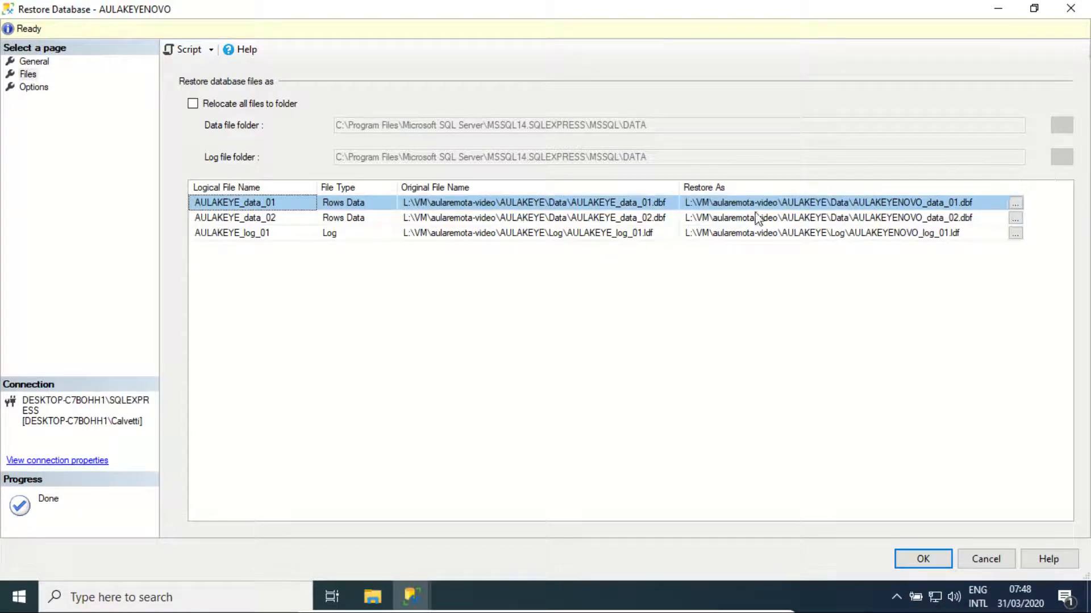
{"action": "left_click_drag", "start_coordinate": [398, 185], "coordinate": [391, 184]}
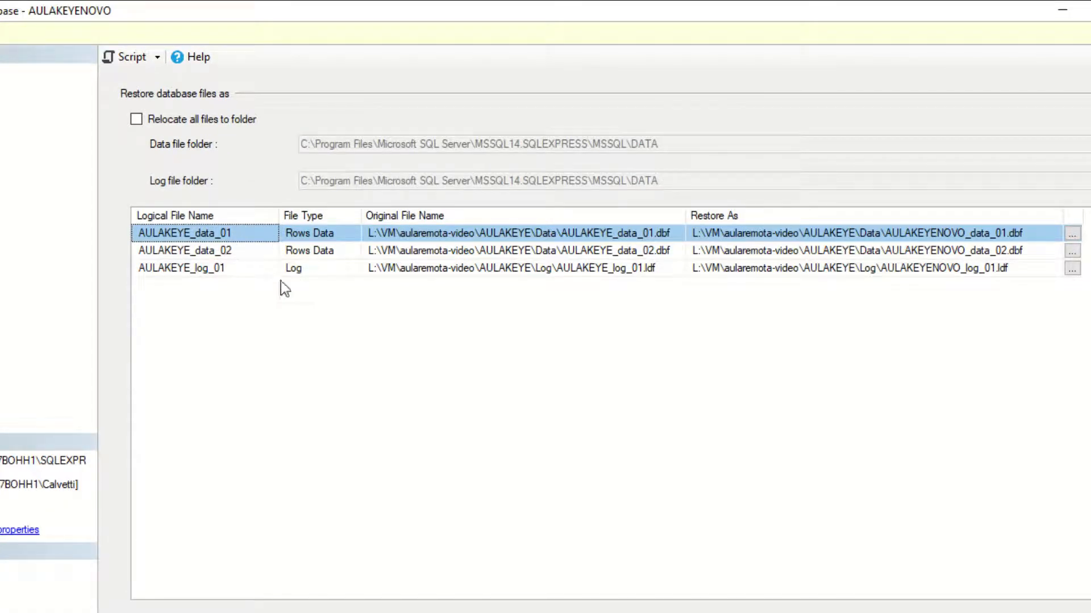
Examine the logical names, original paths and restore paths of the two data files and the log file
{"action": "left_click", "coordinate": [238, 250]}
{"action": "left_click", "coordinate": [241, 231]}
{"action": "left_click", "coordinate": [240, 250]}
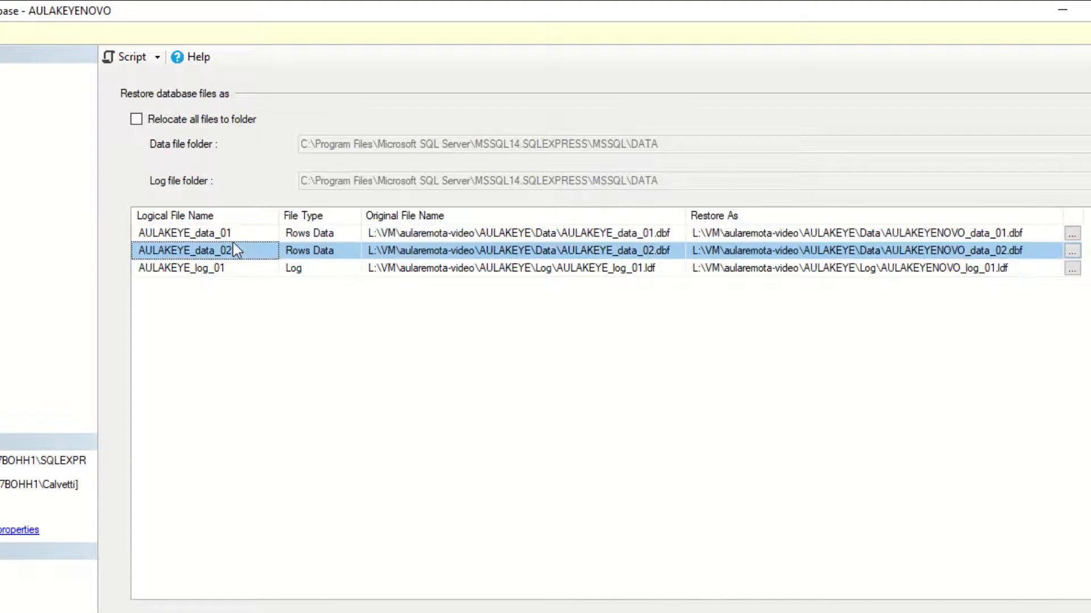
{"action": "left_click", "coordinate": [243, 268]}
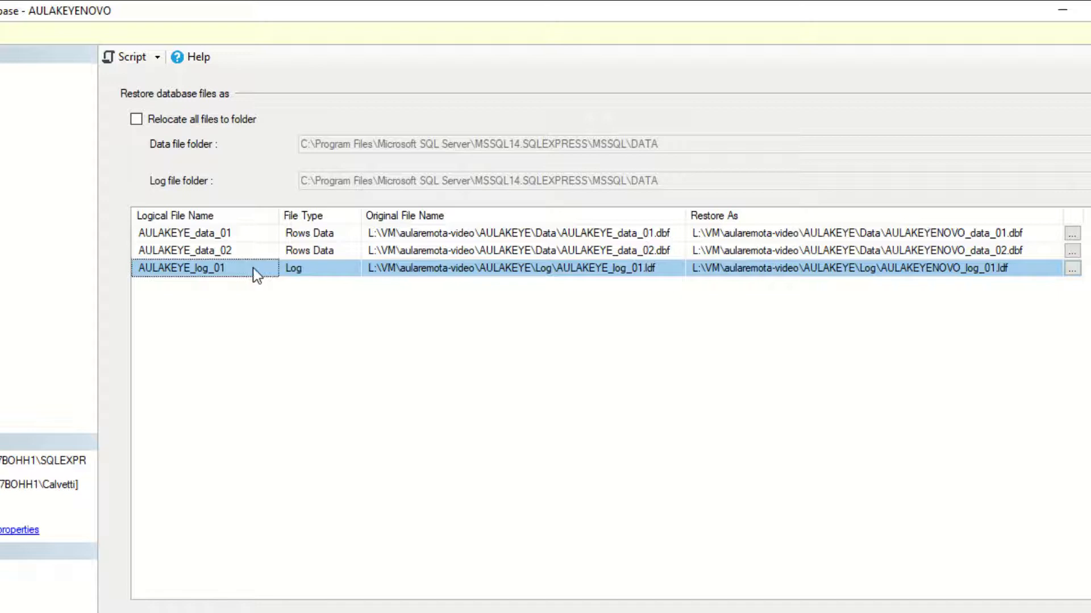
{"action": "left_click", "coordinate": [470, 237]}
{"action": "left_click", "coordinate": [485, 268]}
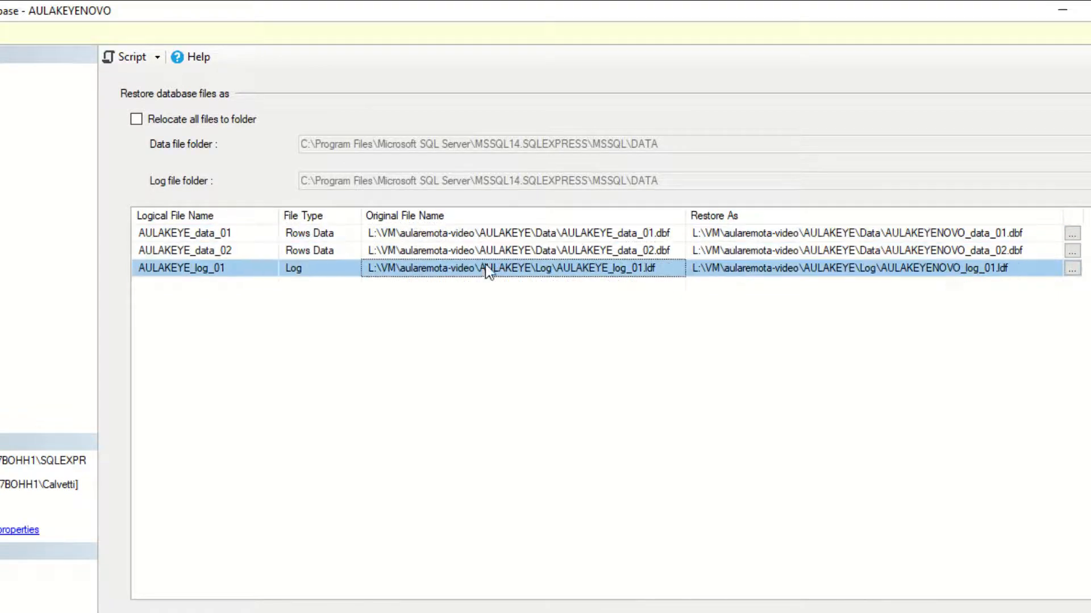
{"action": "left_click", "coordinate": [760, 237]}
{"action": "left_click", "coordinate": [802, 253]}
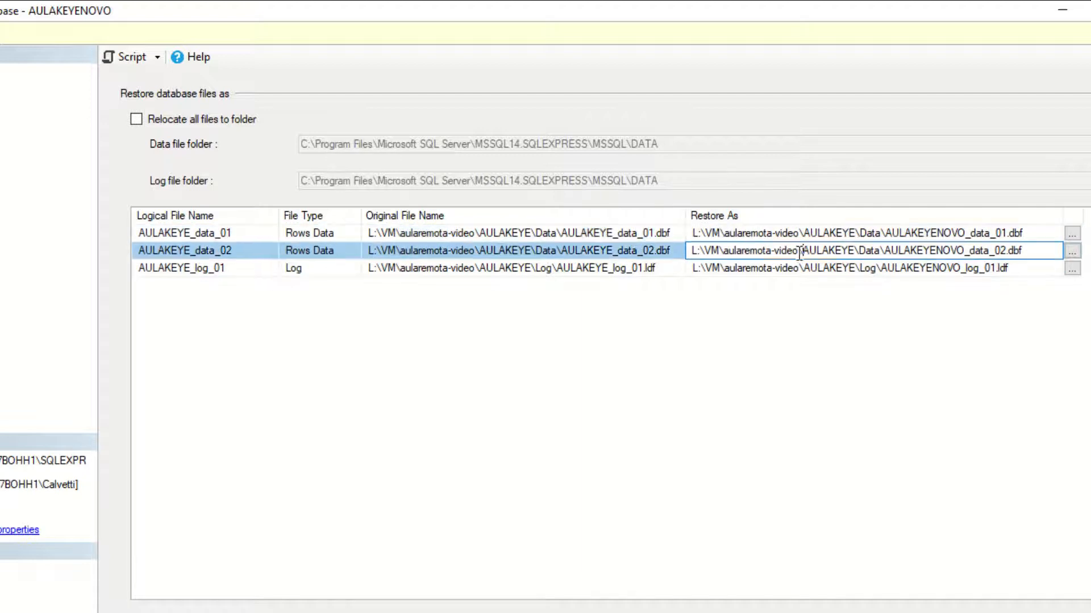
{"action": "left_click", "coordinate": [529, 233]}
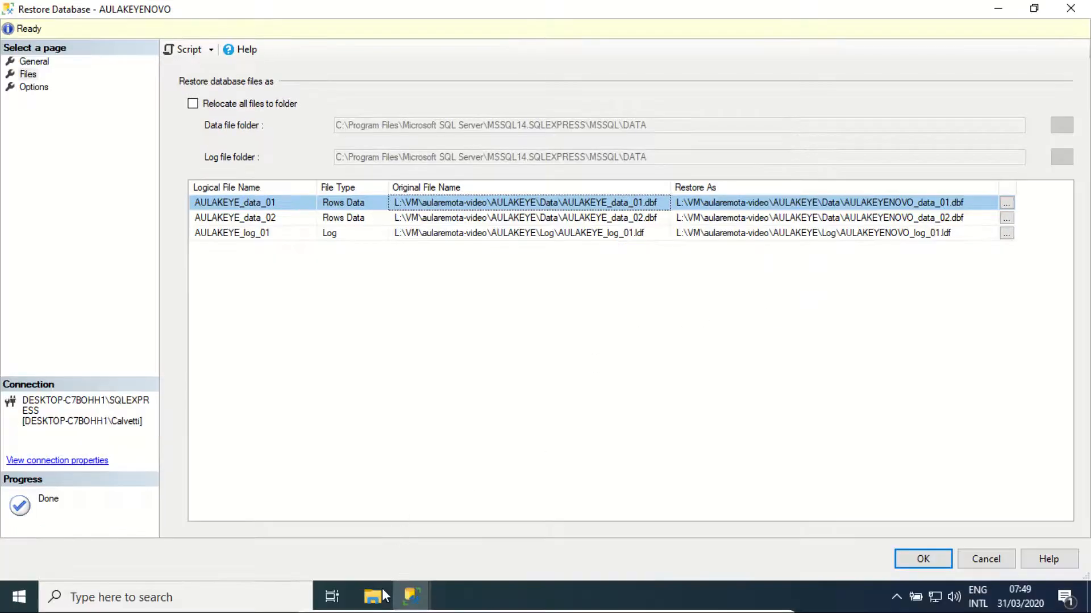
Switch to File Explorer and create a folder named AULAKEYENOVO inside L:\VM\aularemota-video
{"action": "left_click", "coordinate": [374, 596]}
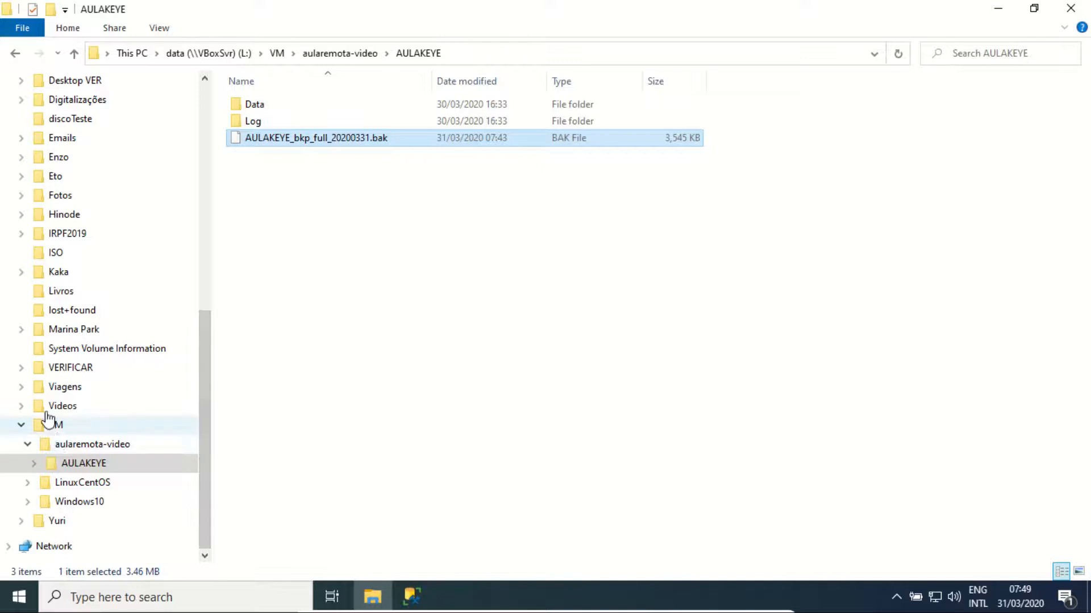
{"action": "left_click", "coordinate": [78, 446]}
{"action": "right_click", "coordinate": [390, 250]}
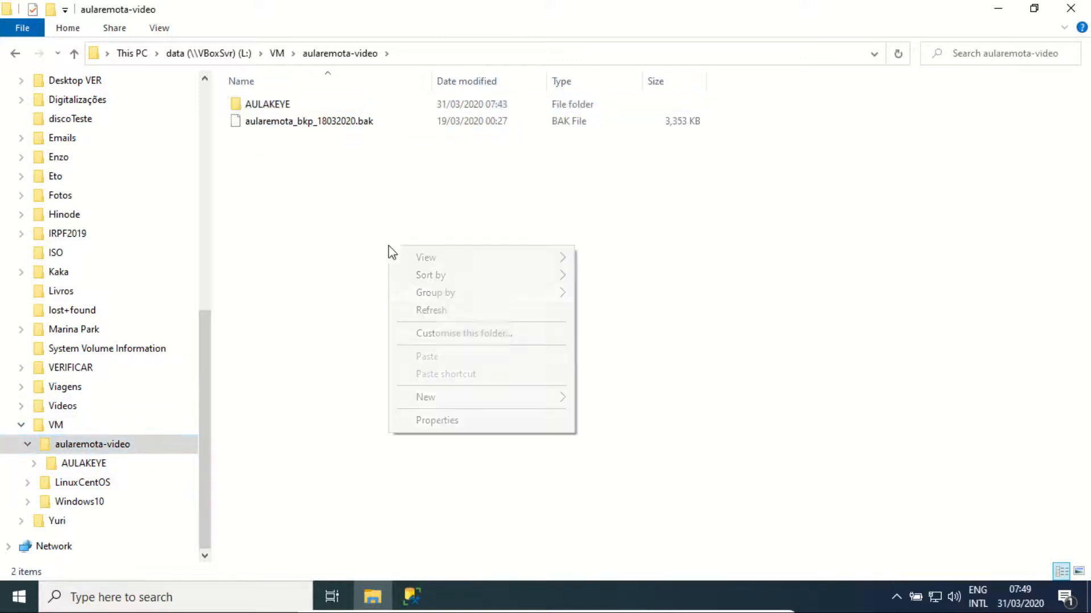
{"action": "left_click", "coordinate": [523, 404]}
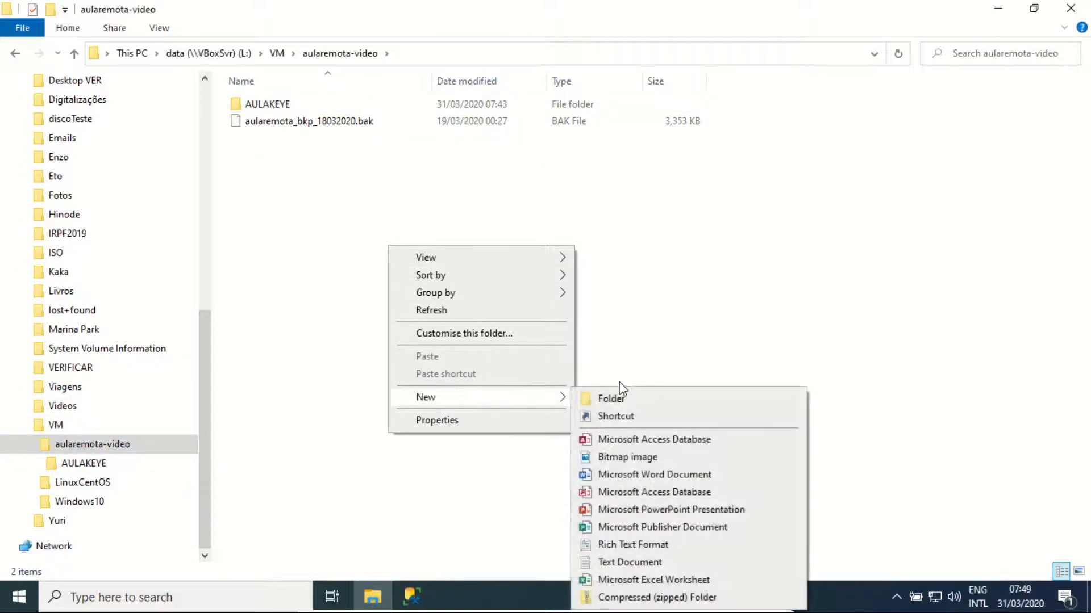
{"action": "left_click", "coordinate": [647, 405]}
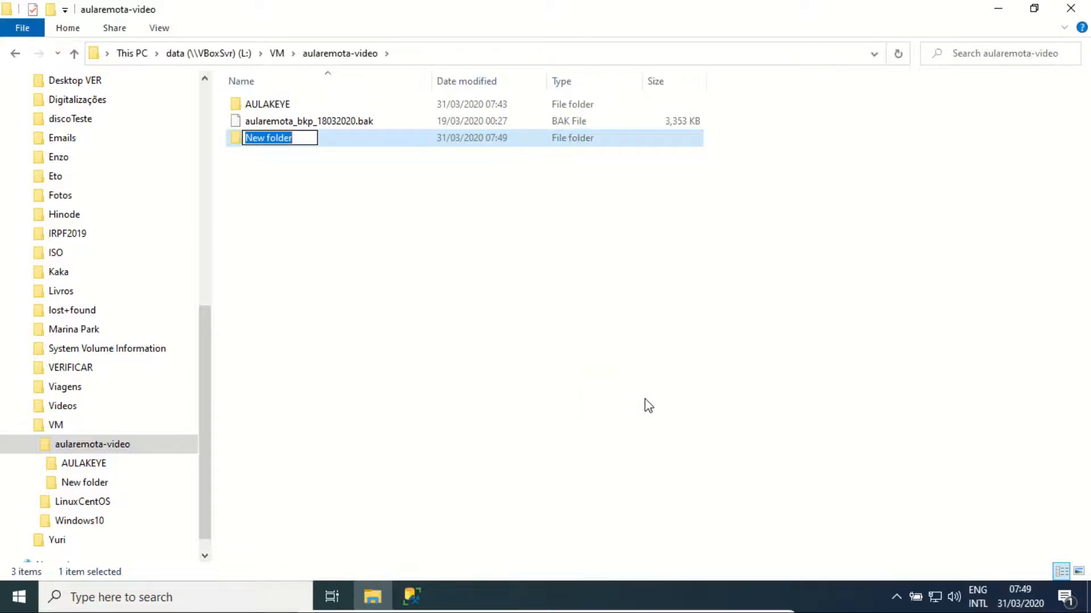
{"action": "type", "text": "AULA"}
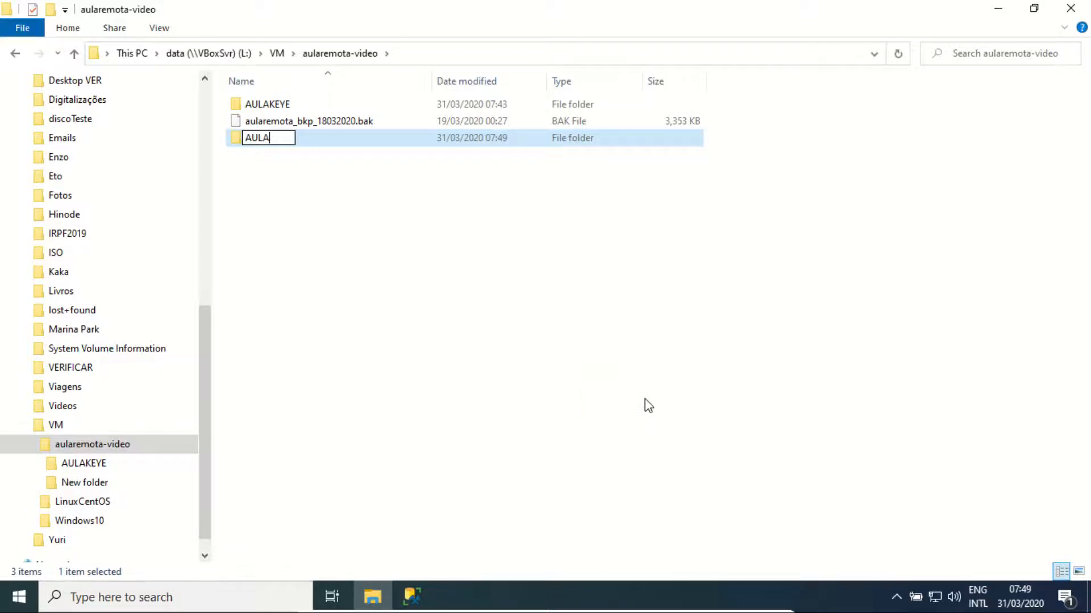
{"action": "type", "text": "KEYE"}
{"action": "type", "text": "REMO"}
{"action": "key", "text": "BackSpace"}
{"action": "key", "text": "BackSpace"}
{"action": "key", "text": "BackSpace"}
{"action": "key", "text": "BackSpace"}
{"action": "type", "text": "NOVO"}
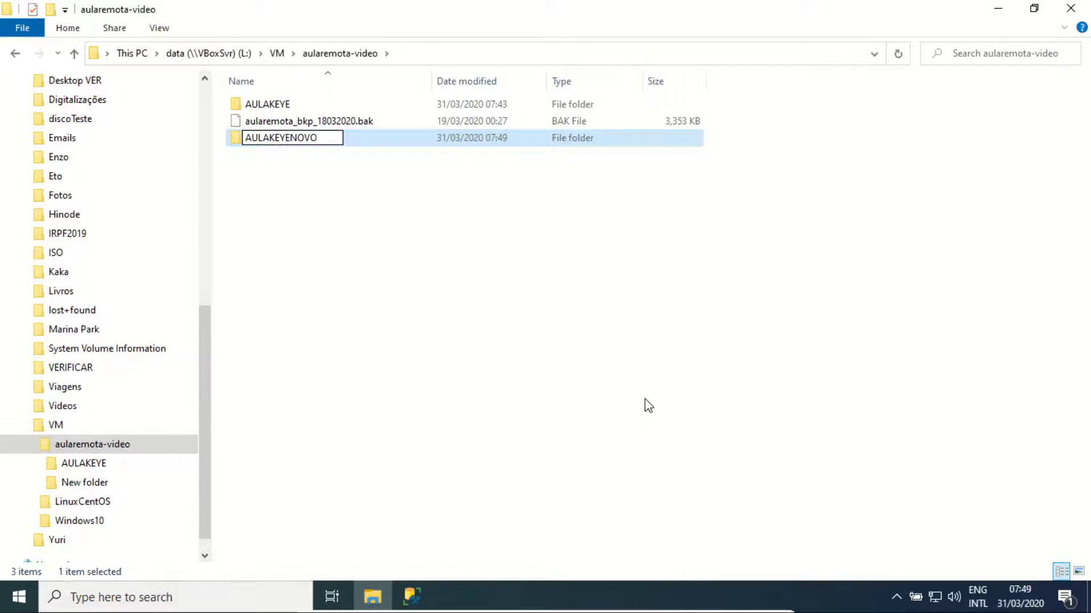
{"action": "left_click", "coordinate": [301, 143]}
Open the AULAKEYENOVO folder and create a subfolder named data in it
{"action": "double_click", "coordinate": [301, 142]}
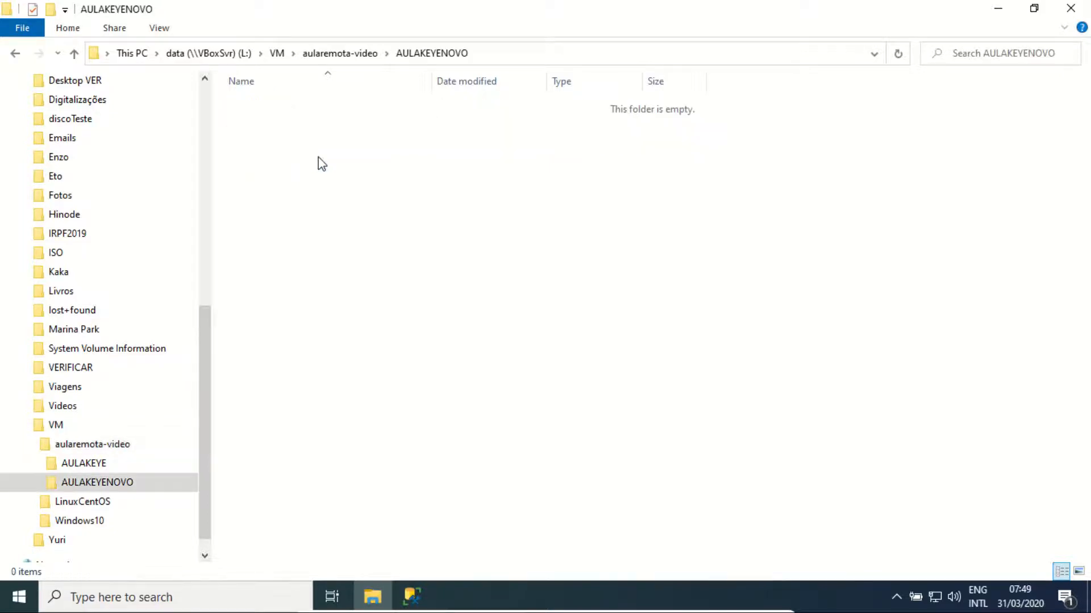
{"action": "right_click", "coordinate": [318, 157]}
{"action": "mouse_move", "coordinate": [402, 324]}
{"action": "left_click", "coordinate": [544, 330]}
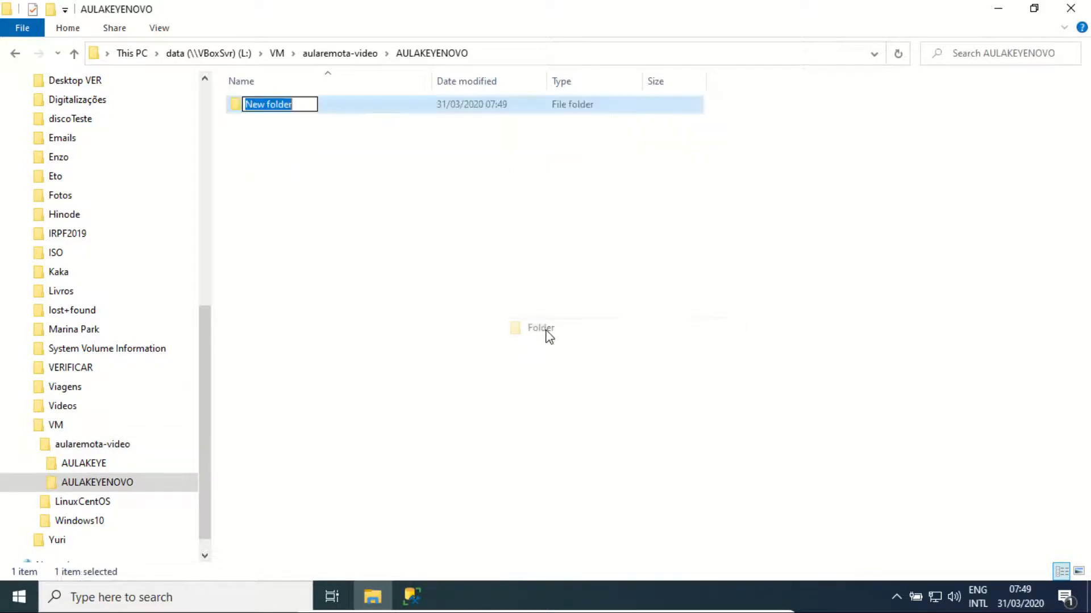
{"action": "type", "text": "data"}
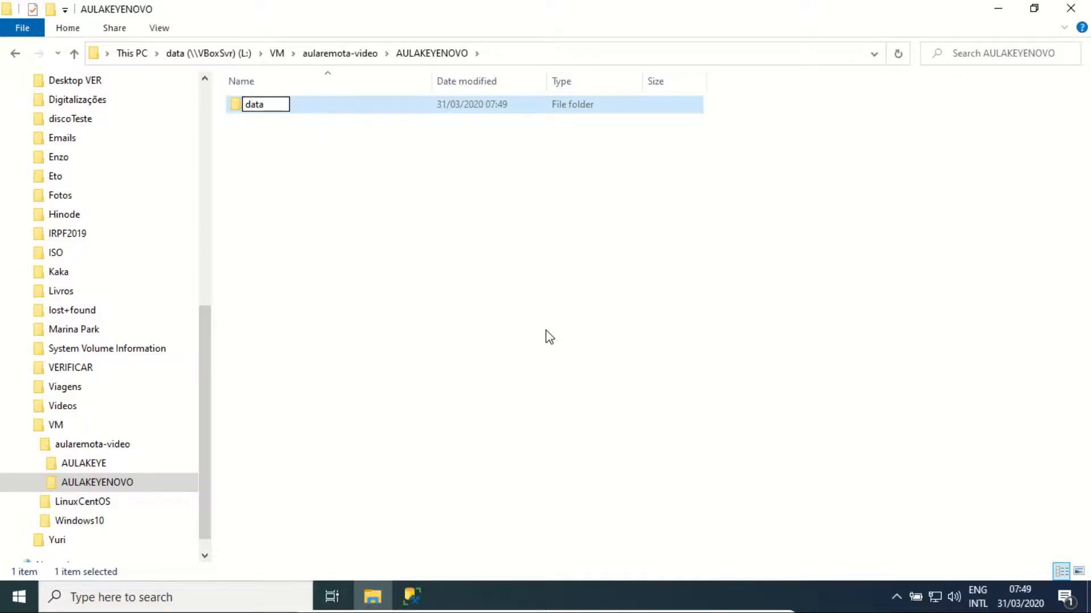
{"action": "key", "text": "Return"}
Create a second subfolder named log inside AULAKEYENOVO
{"action": "right_click", "coordinate": [546, 332]}
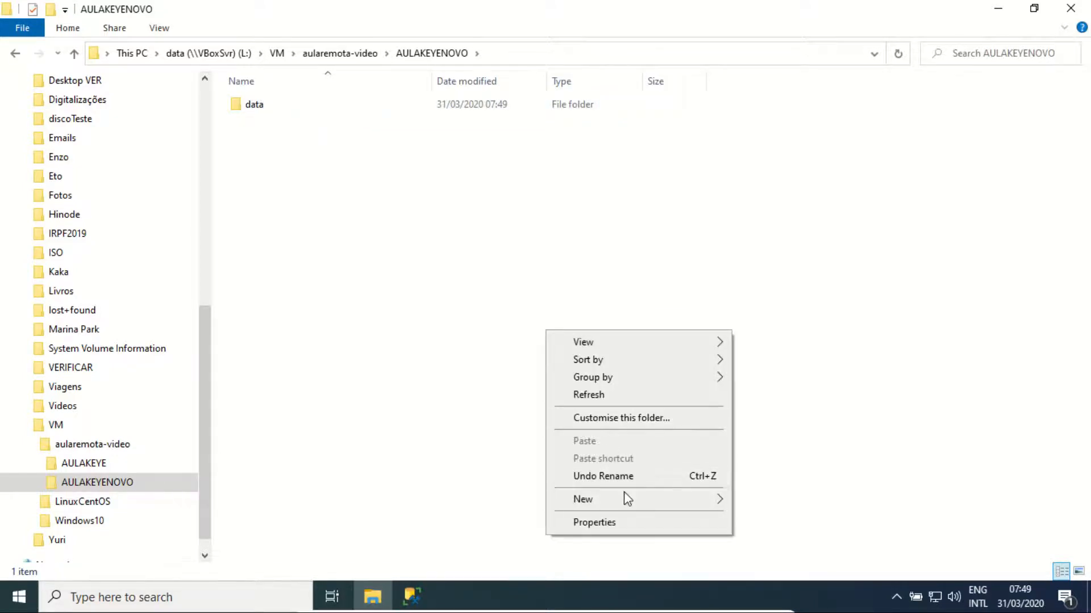
{"action": "mouse_move", "coordinate": [625, 498]}
{"action": "left_click", "coordinate": [802, 306]}
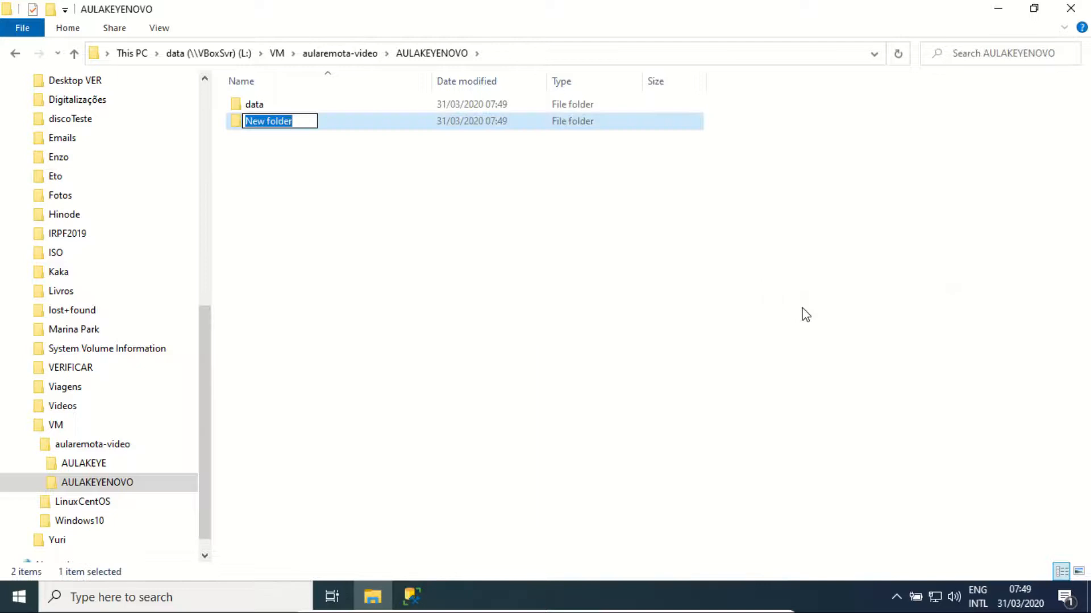
{"action": "type", "text": "log"}
{"action": "key", "text": "Return"}
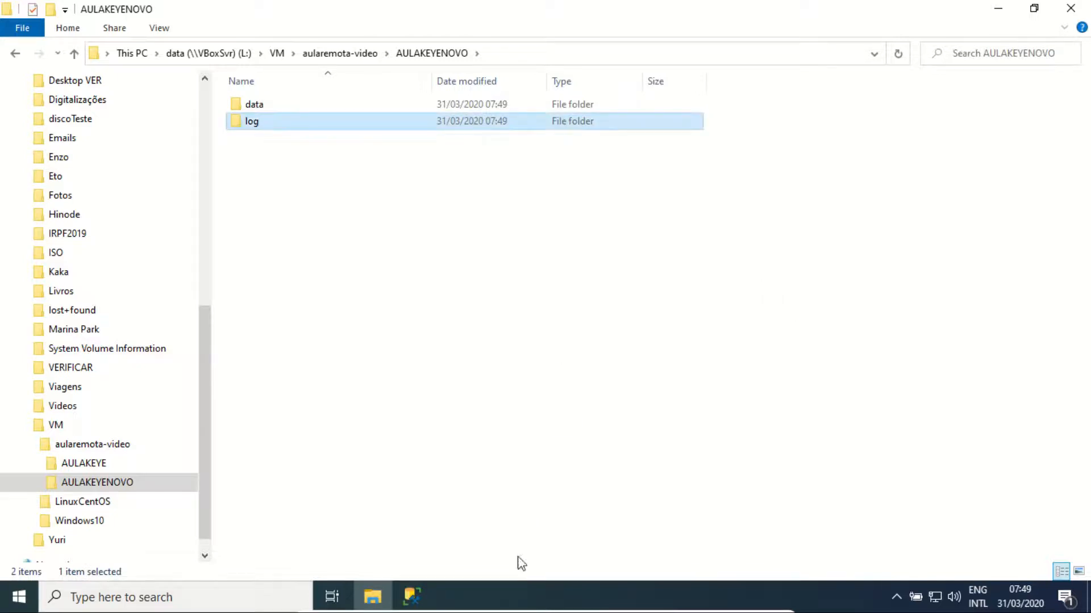
Return to the Restore Database dialog in SQL Server Management Studio and enable relocating all files to folder
{"action": "mouse_move", "coordinate": [416, 598]}
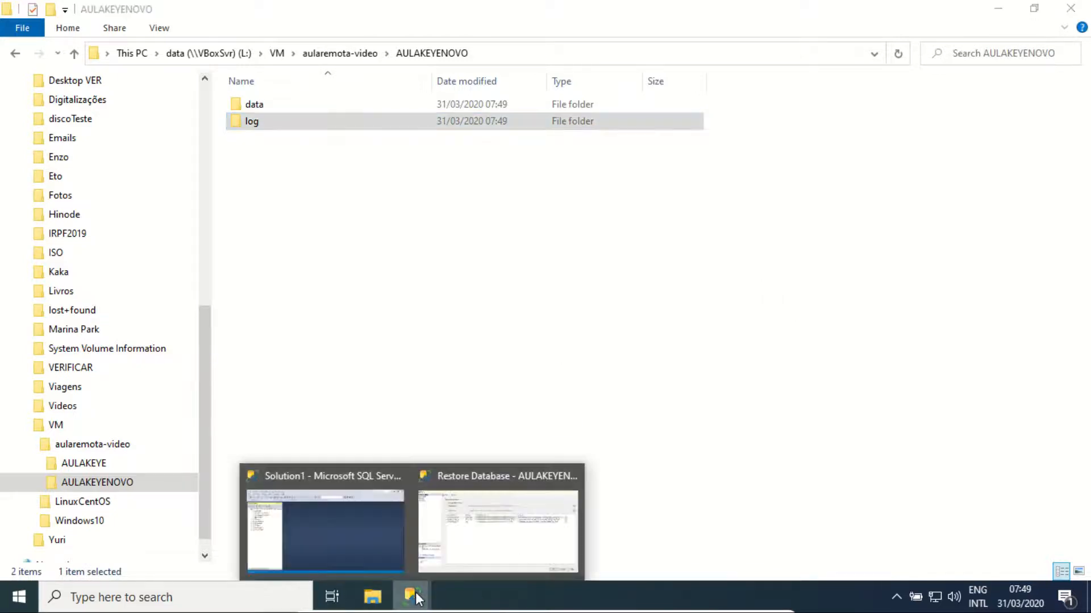
{"action": "left_click", "coordinate": [494, 531]}
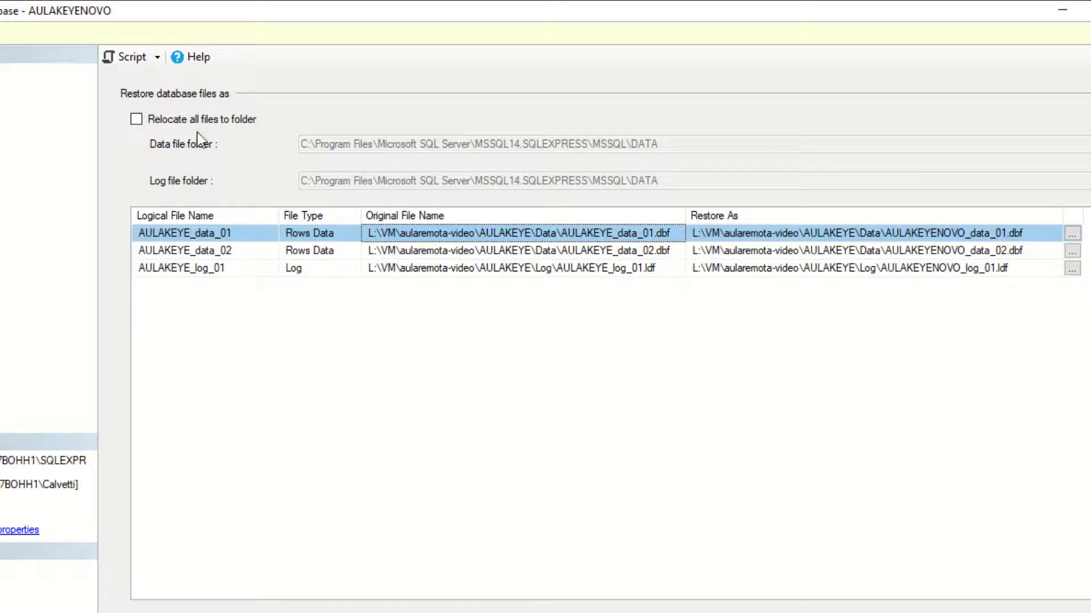
{"action": "left_click", "coordinate": [137, 122]}
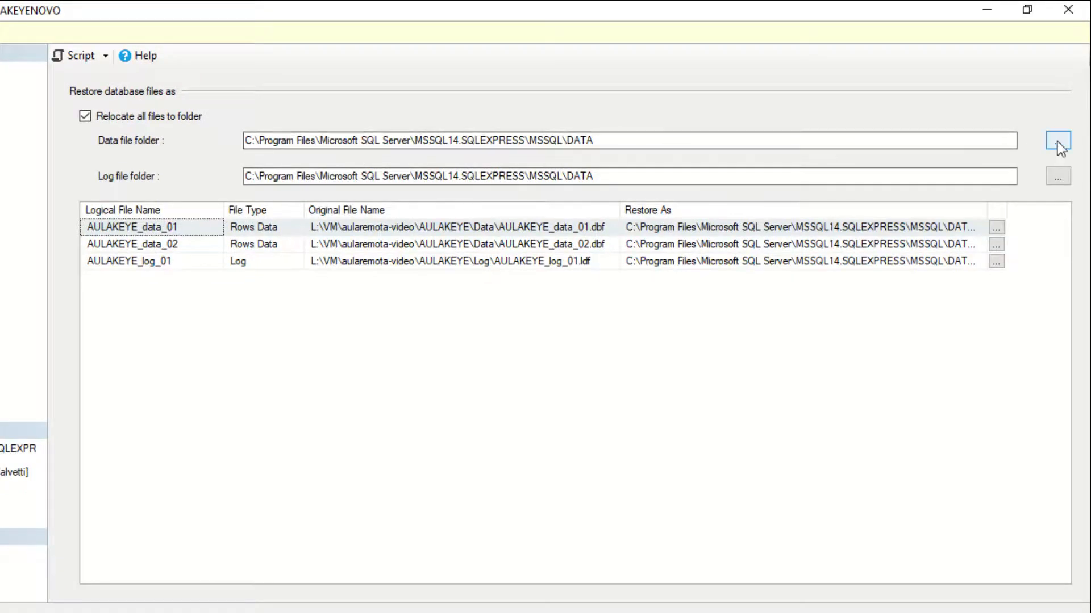
Set the restore's data file folder to L:\VM\aularemota-video\AULAKEYENOVO\data
{"action": "left_click_drag", "start_coordinate": [262, 140], "coordinate": [698, 141]}
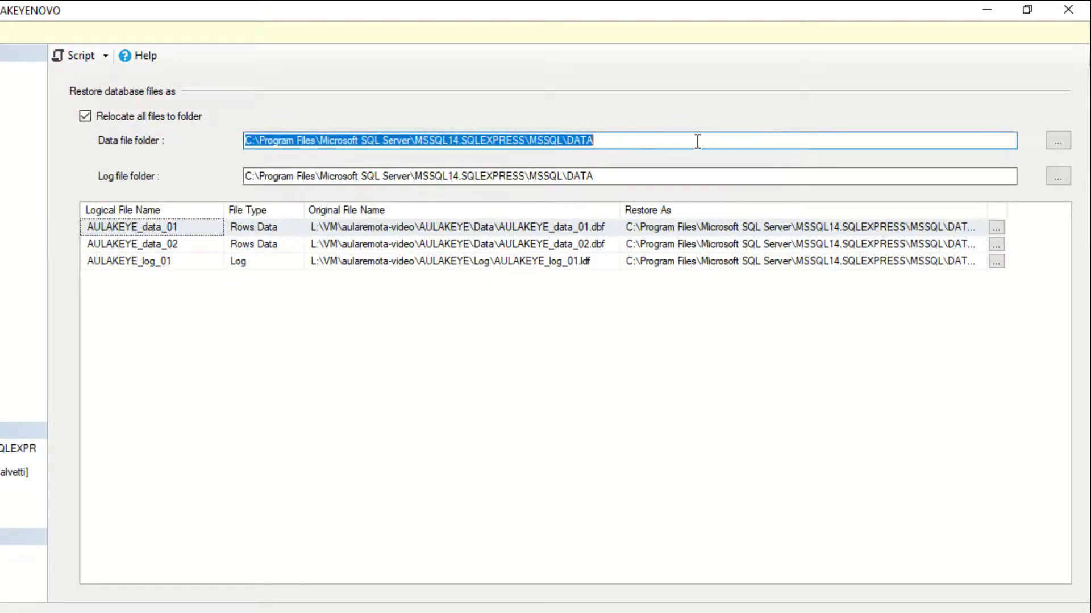
{"action": "left_click", "coordinate": [1058, 141]}
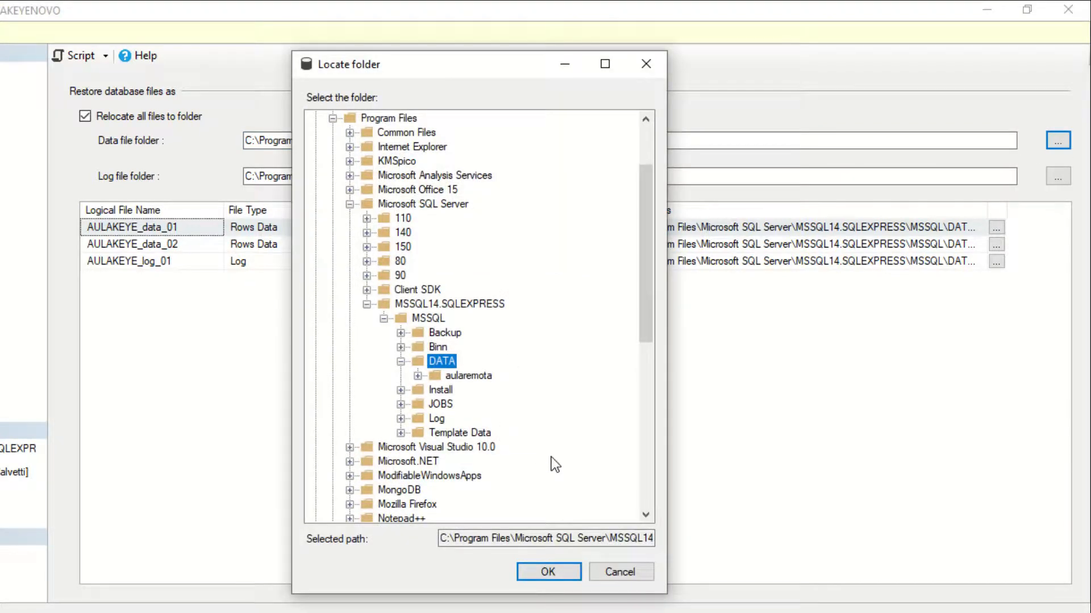
{"action": "scroll", "coordinate": [550, 457], "scroll_direction": "down", "scroll_amount": 9}
{"action": "left_click", "coordinate": [316, 505]}
{"action": "left_click", "coordinate": [333, 490]}
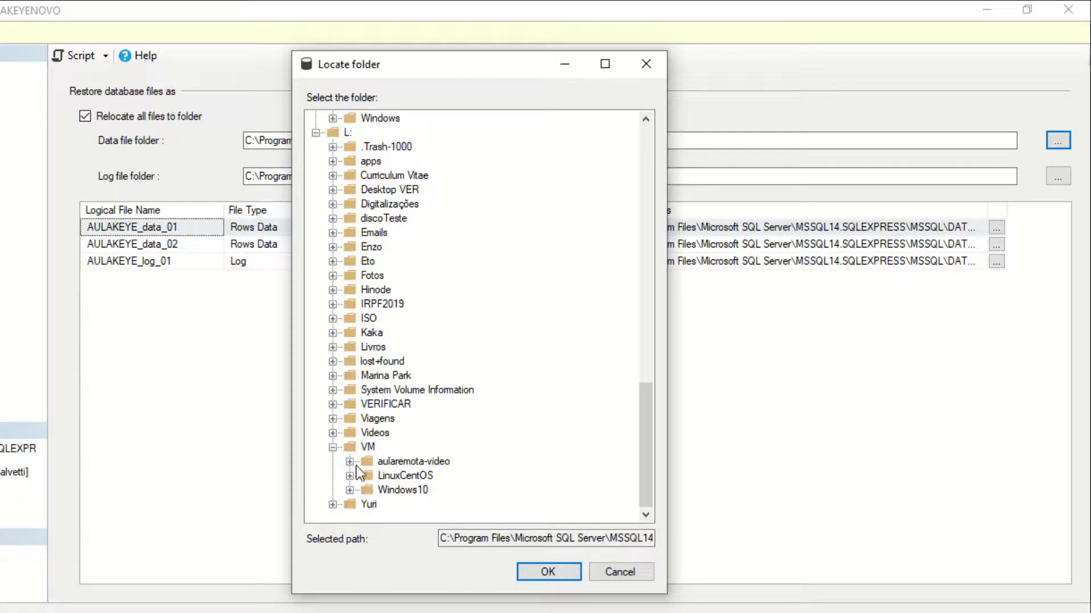
{"action": "left_click", "coordinate": [351, 461]}
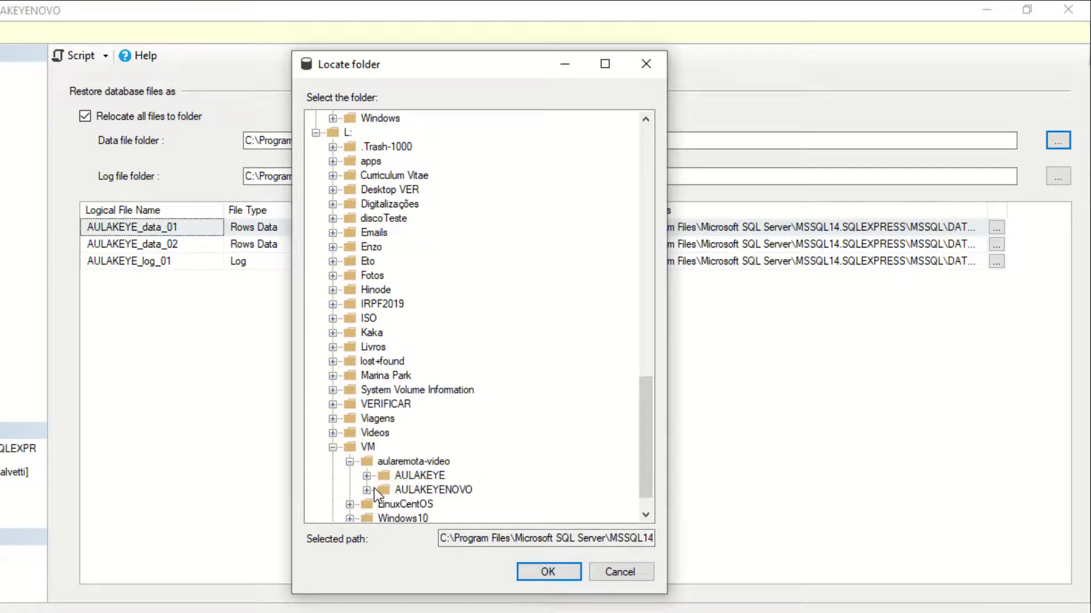
{"action": "left_click", "coordinate": [427, 489]}
{"action": "left_click", "coordinate": [367, 490]}
{"action": "left_click", "coordinate": [419, 448]}
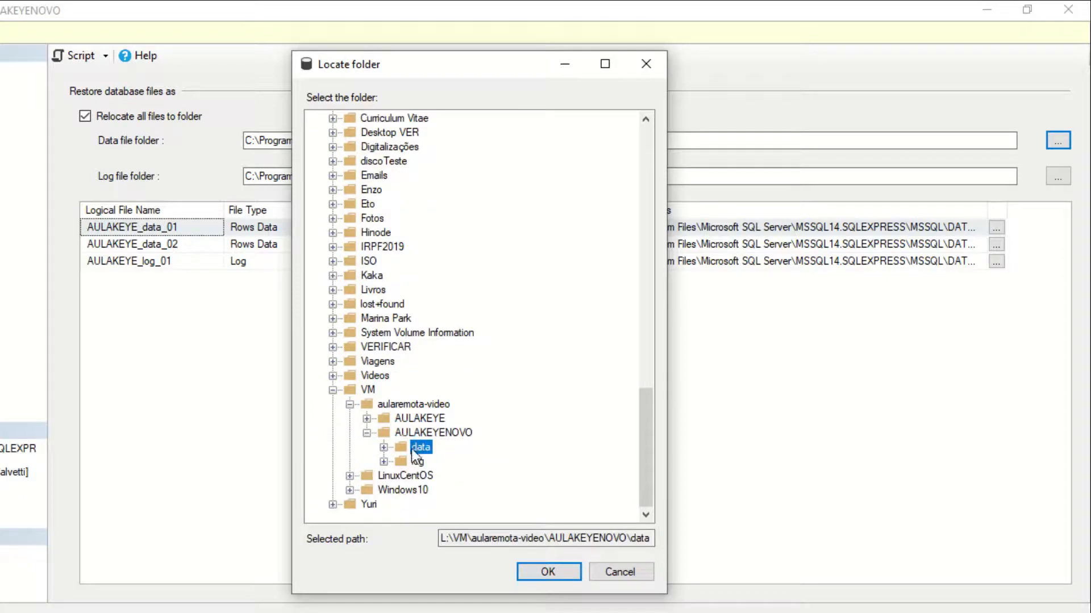
{"action": "left_click", "coordinate": [555, 571]}
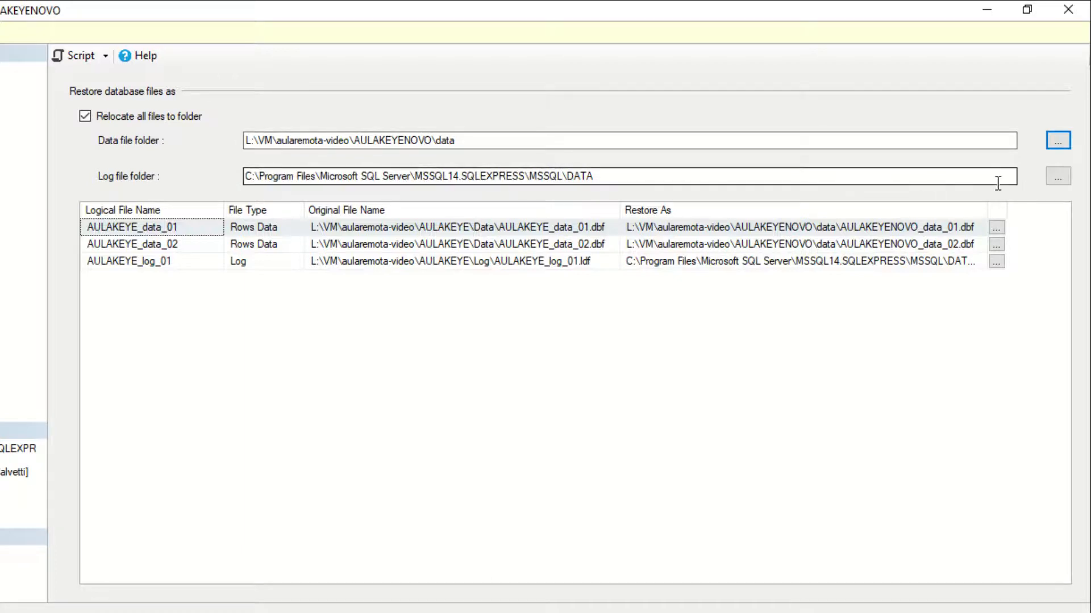
Set the restore's log file folder to L:\VM\aularemota-video\AULAKEYENOVO\log
{"action": "left_click", "coordinate": [1058, 176]}
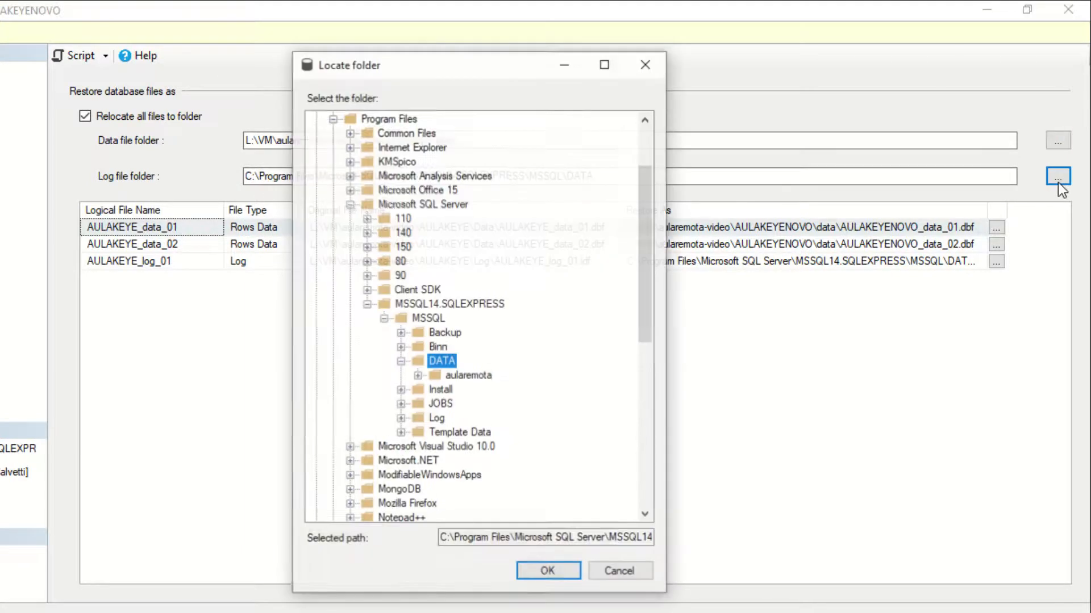
{"action": "scroll", "coordinate": [571, 386], "scroll_direction": "down", "scroll_amount": 5}
{"action": "scroll", "coordinate": [567, 377], "scroll_direction": "down", "scroll_amount": 4}
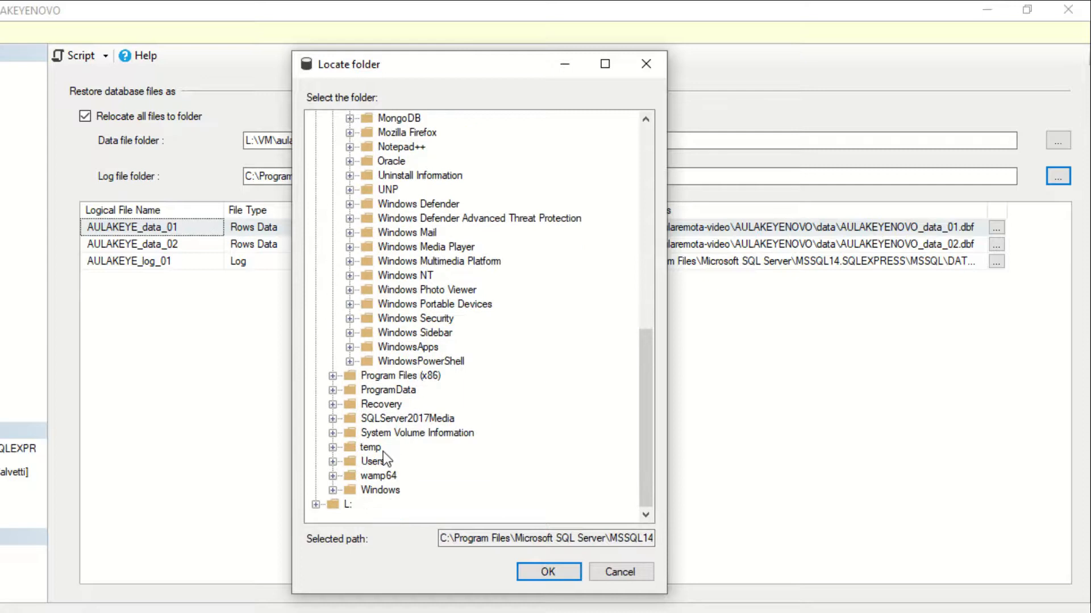
{"action": "left_click", "coordinate": [317, 504]}
{"action": "left_click", "coordinate": [332, 491]}
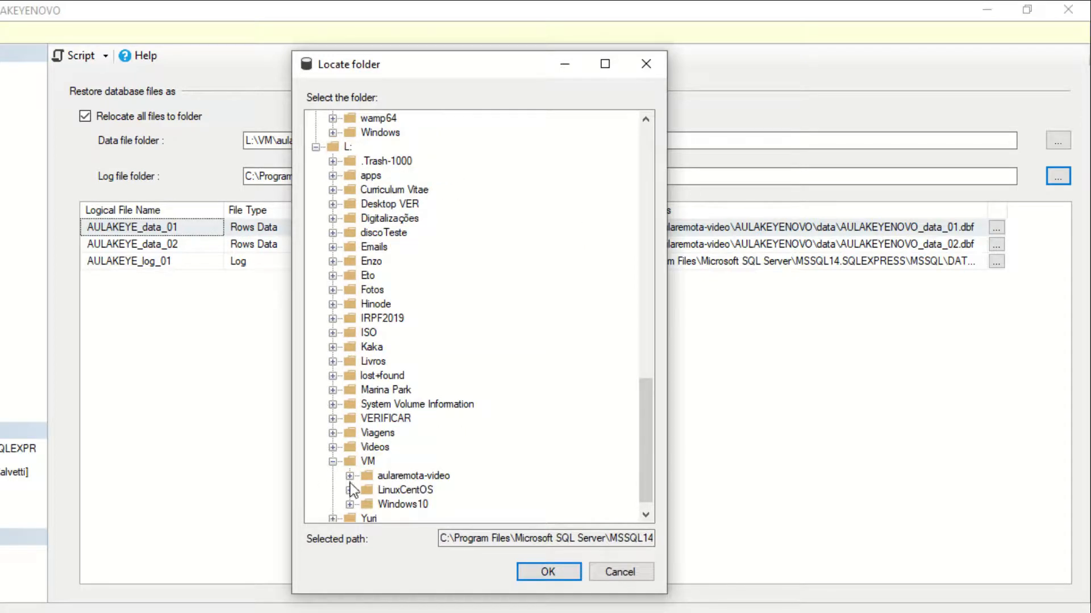
{"action": "left_click", "coordinate": [349, 475]}
{"action": "left_click", "coordinate": [366, 504]}
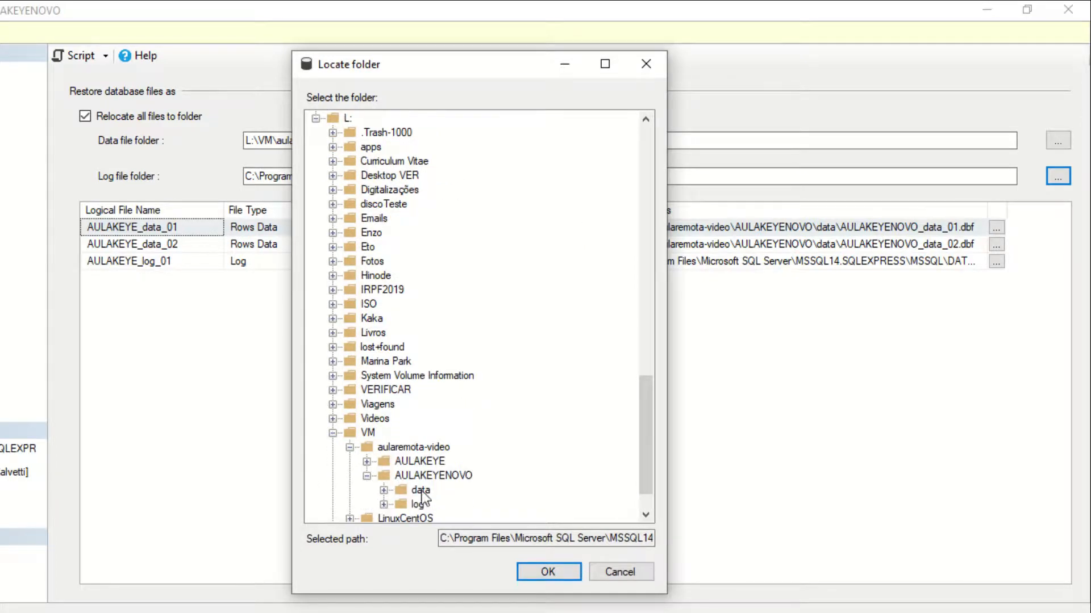
{"action": "scroll", "coordinate": [421, 498], "scroll_direction": "down", "scroll_amount": 1}
{"action": "left_click", "coordinate": [418, 462]}
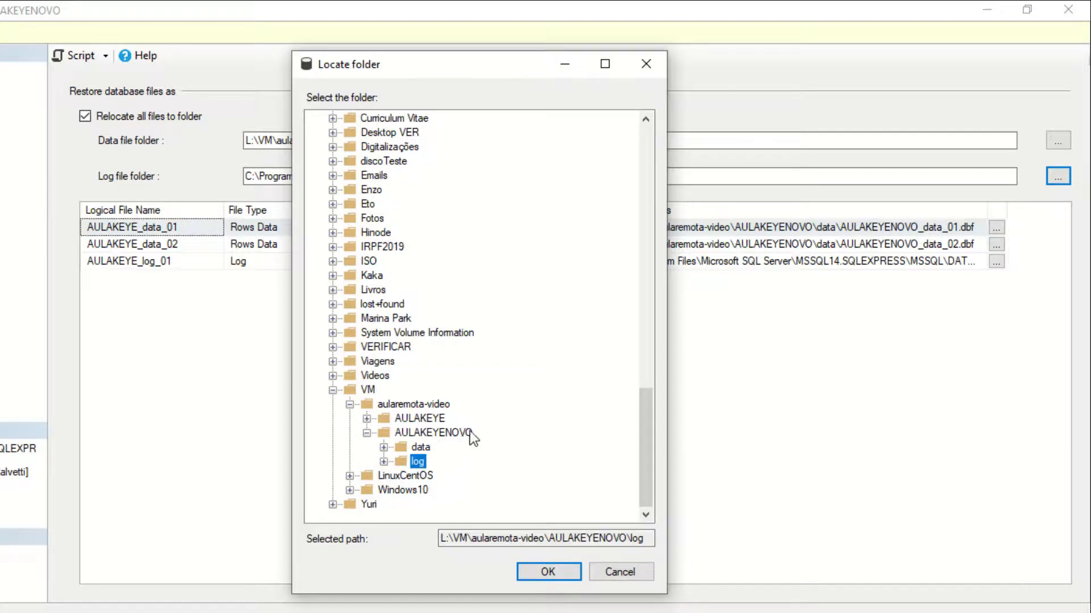
{"action": "left_click", "coordinate": [554, 574]}
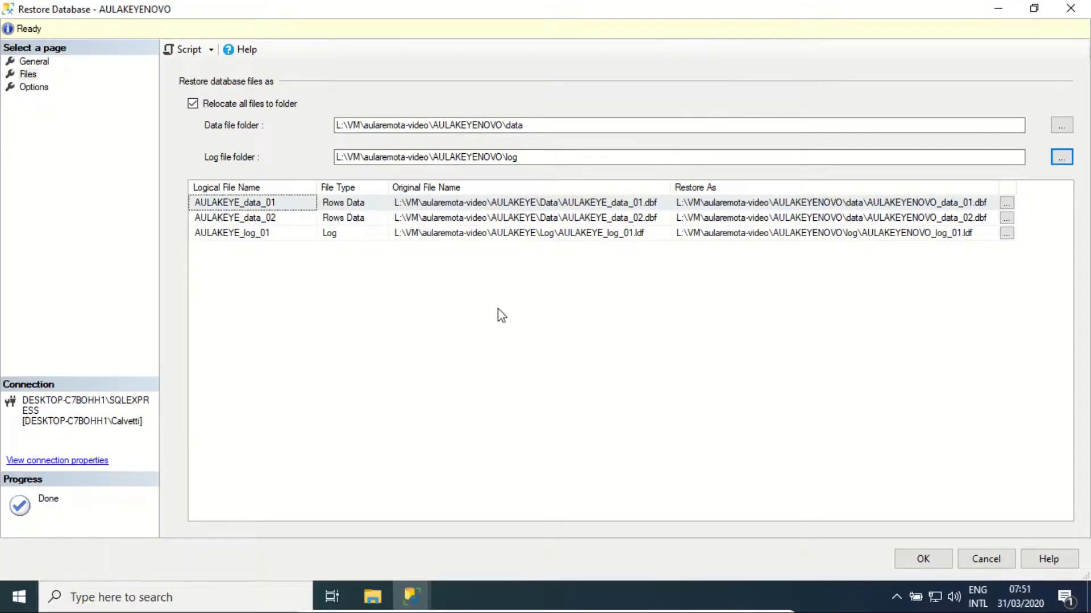
Enable overwriting the existing database (WITH REPLACE), script the restore to a new query window and return to it after cancelling the dialog
{"action": "left_click", "coordinate": [34, 87]}
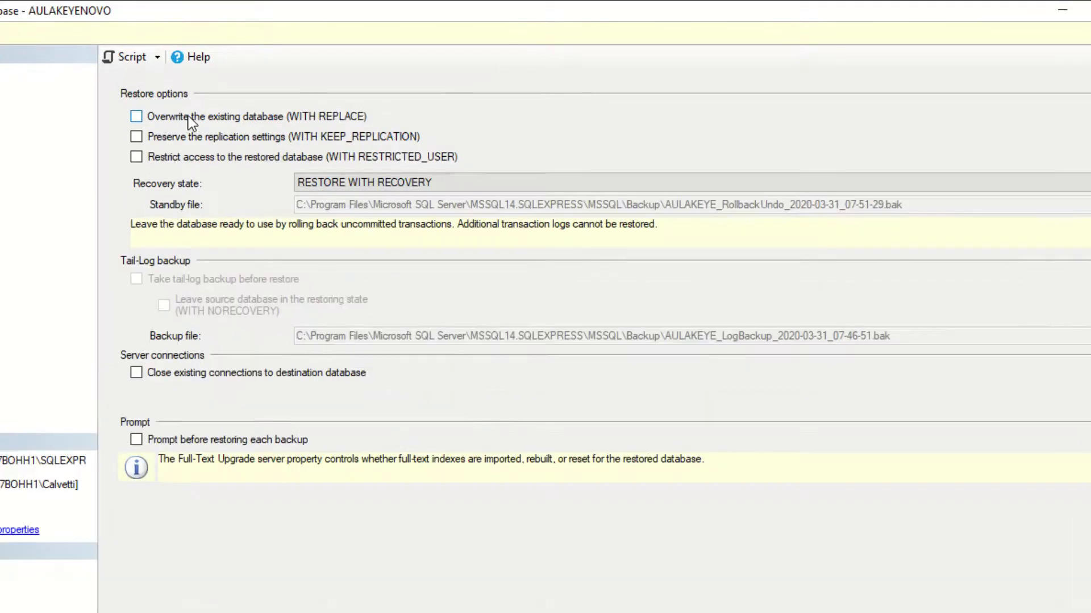
{"action": "left_click", "coordinate": [254, 118]}
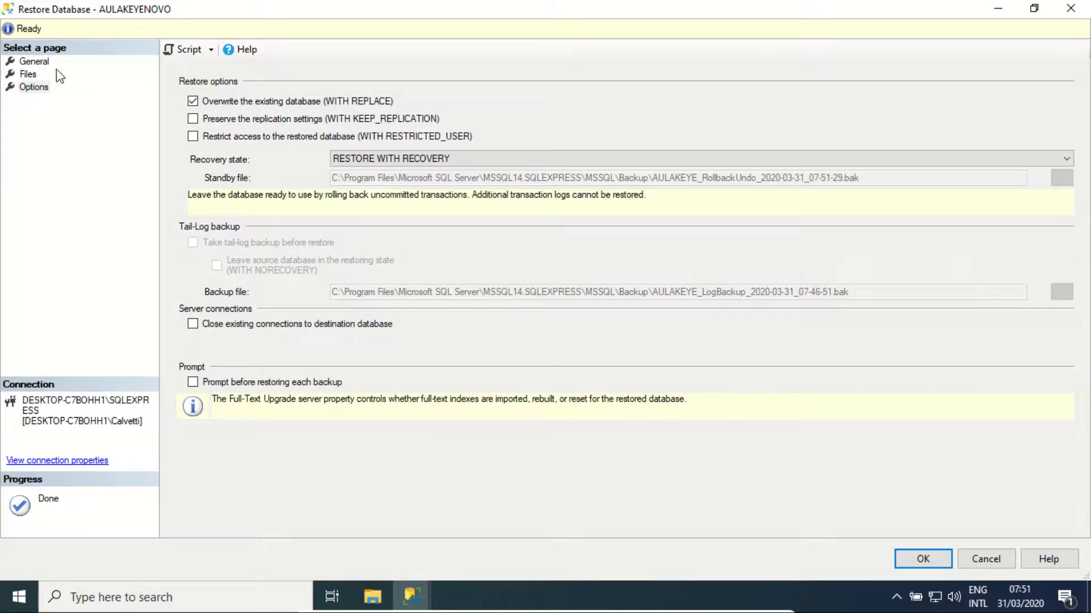
{"action": "left_click", "coordinate": [210, 50]}
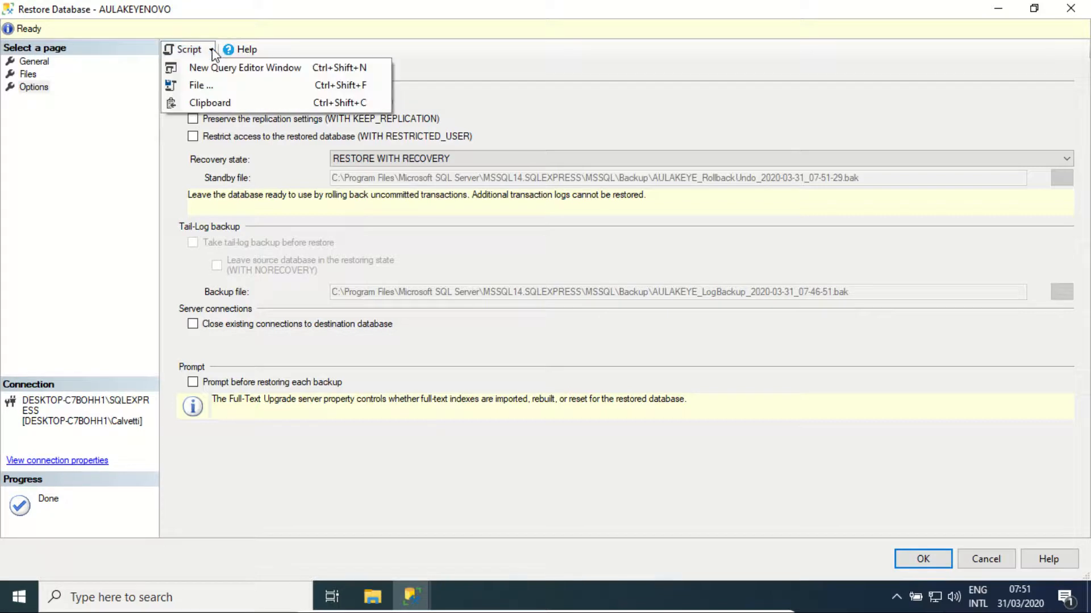
{"action": "left_click", "coordinate": [276, 69]}
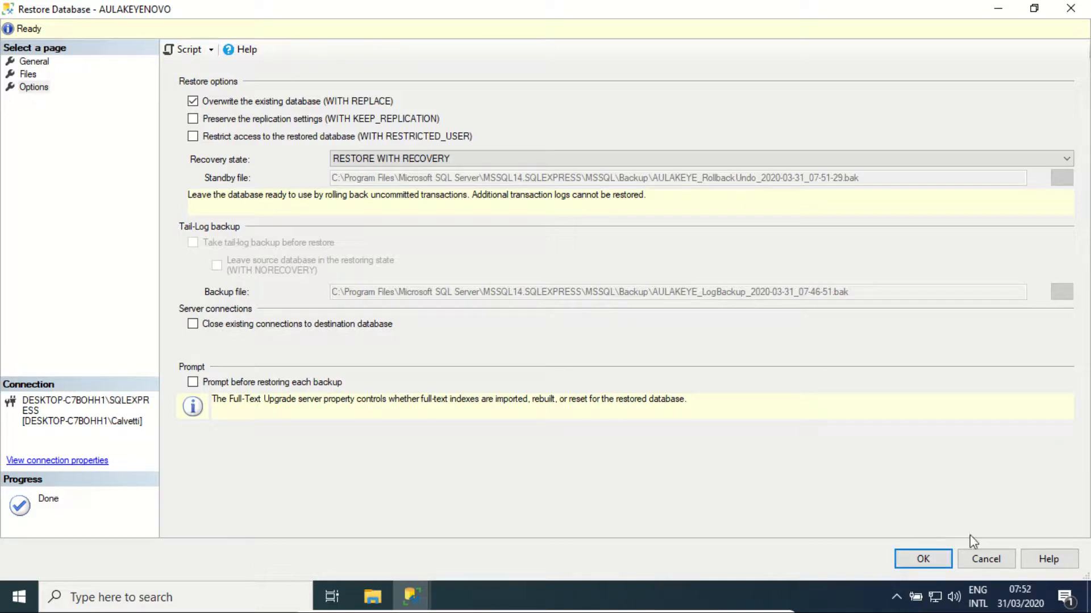
{"action": "left_click", "coordinate": [986, 559]}
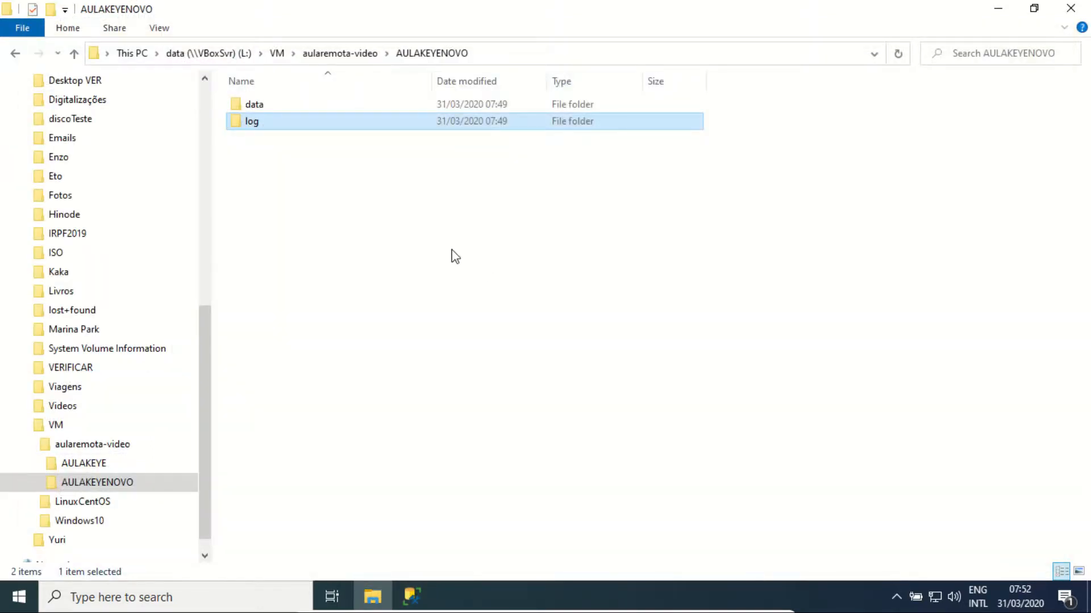
{"action": "left_click", "coordinate": [412, 596]}
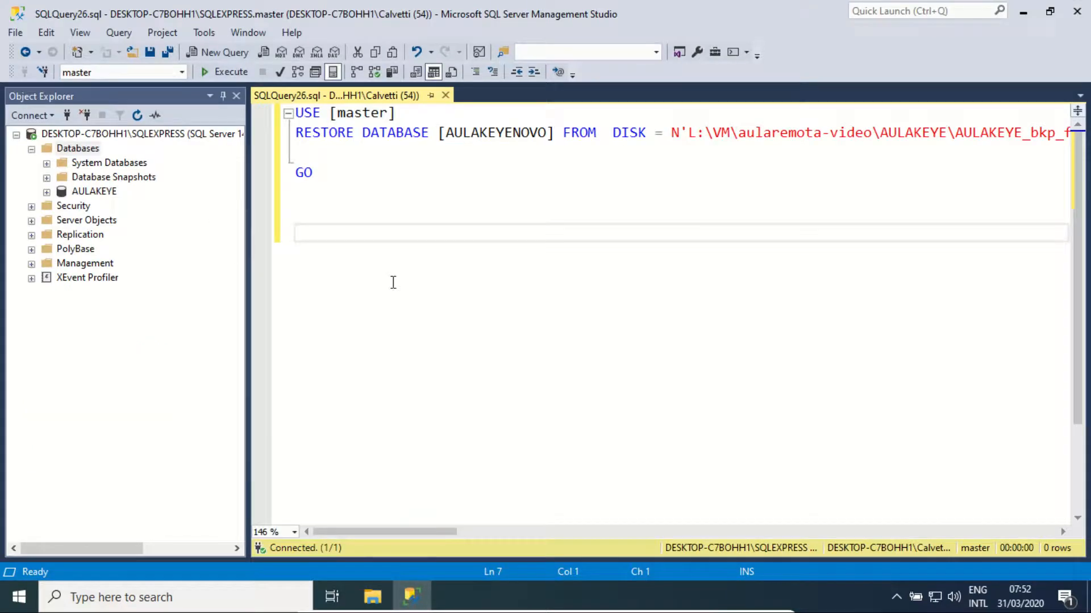
Break the RESTORE DATABASE statement so the FROM DISK clause and the WITH FILE = 1 clause each start a new line
{"action": "left_click", "coordinate": [563, 132]}
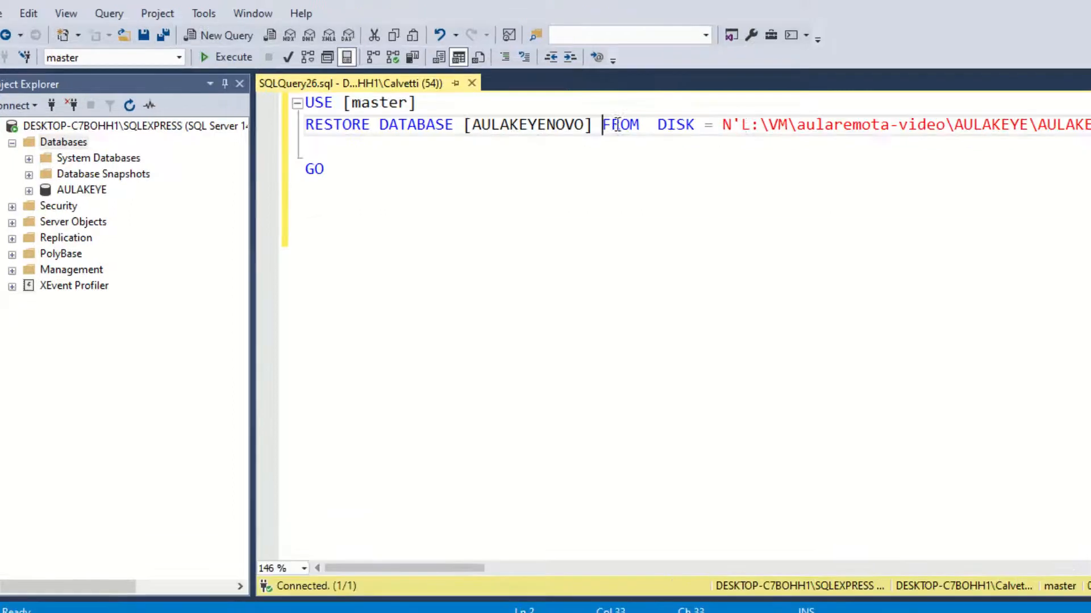
{"action": "key", "text": "Return"}
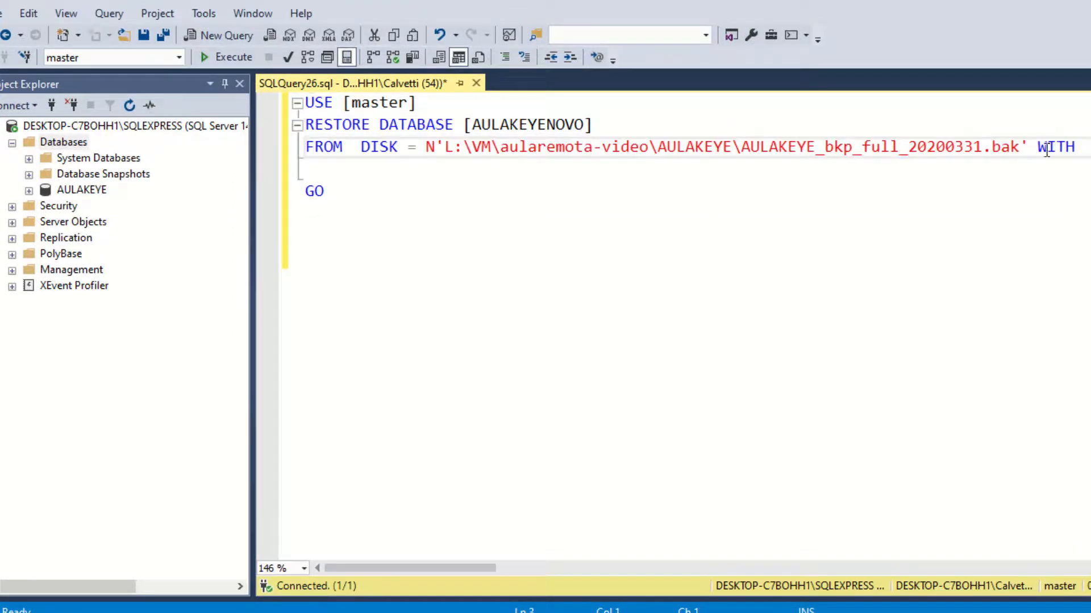
{"action": "left_click", "coordinate": [1036, 148]}
{"action": "key", "text": "Return"}
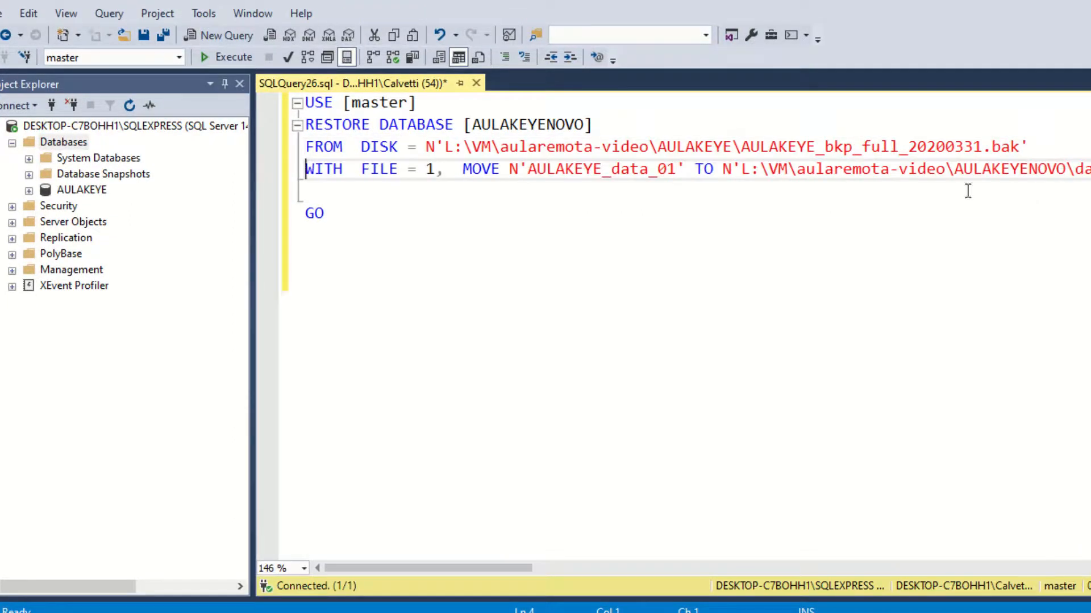
Put the TO path of AULAKEYE_data_01 and the MOVE and TO clauses of AULAKEYE_data_02 on separate lines of the script
{"action": "left_click", "coordinate": [694, 170]}
{"action": "left_click", "coordinate": [223, 181]}
{"action": "left_click_drag", "start_coordinate": [250, 186], "coordinate": [155, 184]}
{"action": "scroll", "coordinate": [815, 206], "scroll_direction": "down", "scroll_amount": 1}
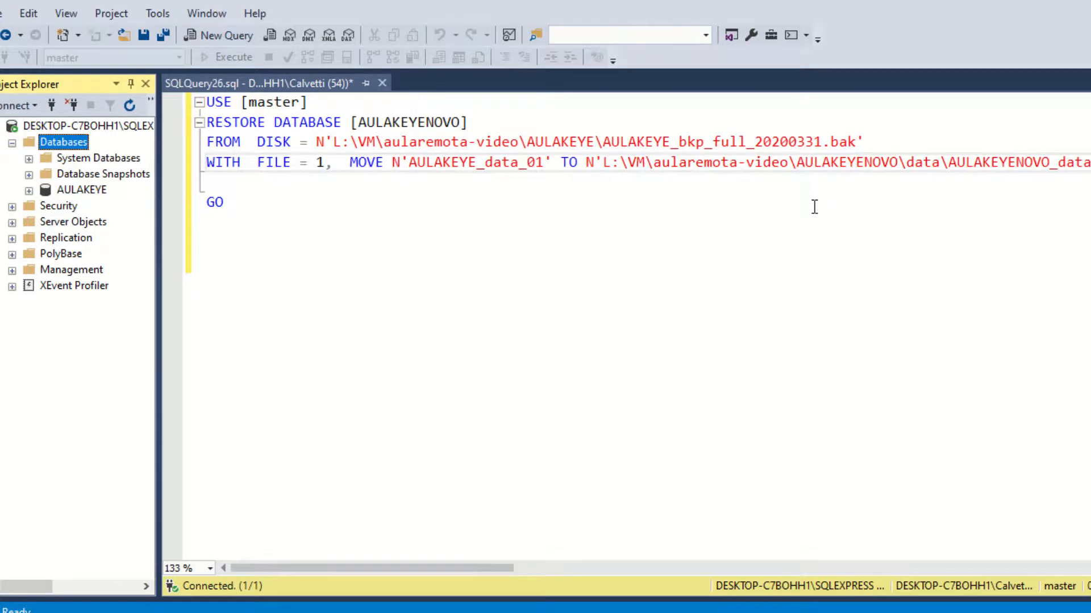
{"action": "left_click", "coordinate": [559, 163]}
{"action": "key", "text": "Return"}
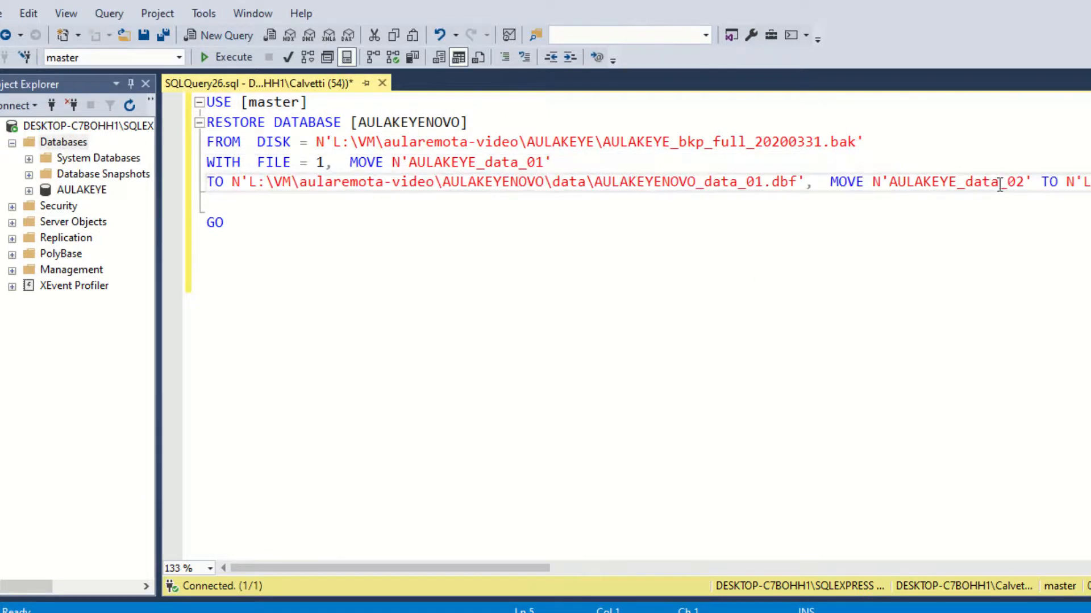
{"action": "left_click", "coordinate": [834, 190]}
{"action": "left_click", "coordinate": [419, 203]}
{"action": "key", "text": "Return"}
Start new lines for the AULAKEYE_log_01 MOVE clause and for the NOUNLOAD, REPLACE, STATS = 5 options
{"action": "left_click", "coordinate": [828, 222]}
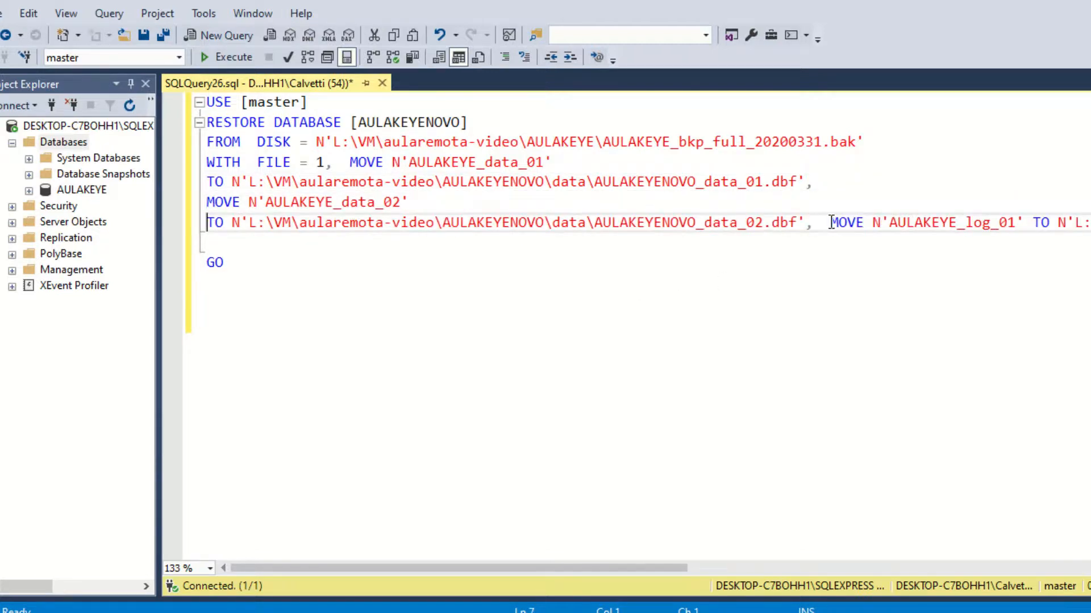
{"action": "key", "text": "Return"}
{"action": "left_click", "coordinate": [1004, 242]}
{"action": "key", "text": "Return"}
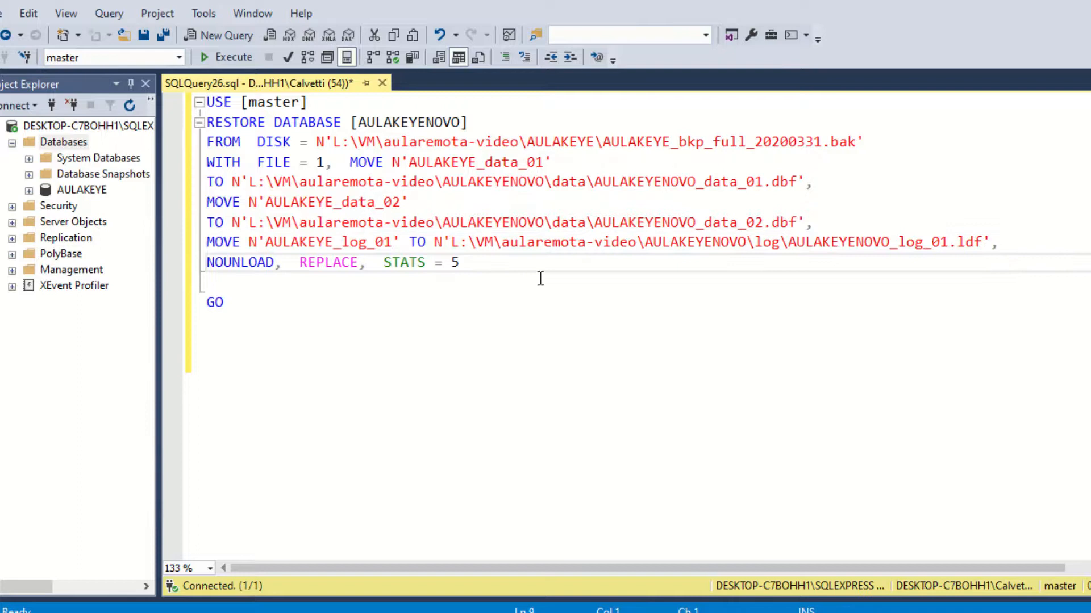
{"action": "scroll", "coordinate": [328, 318], "scroll_direction": "up", "scroll_amount": 1}
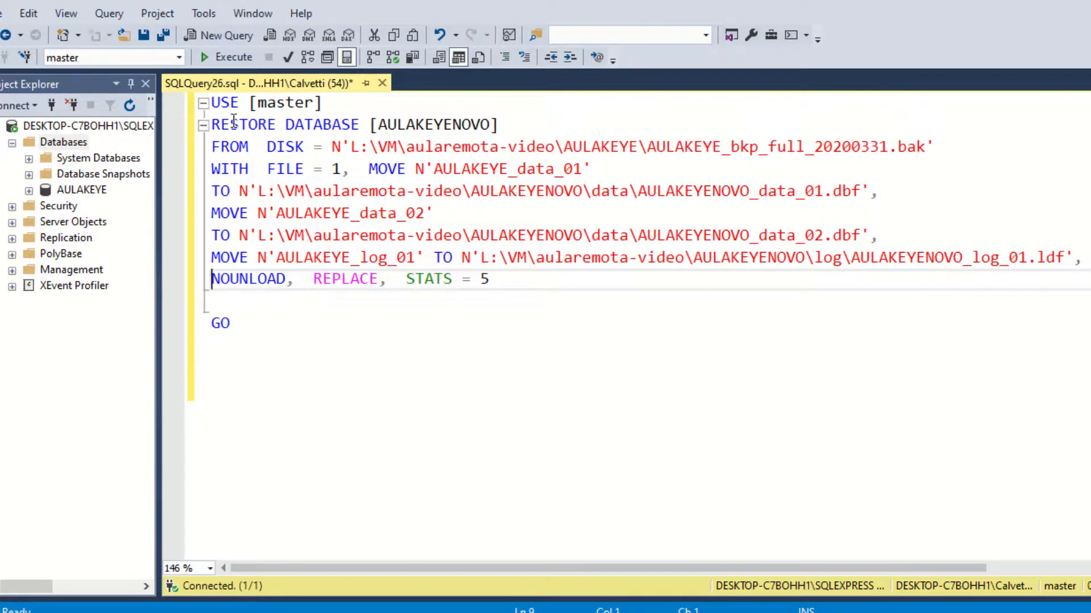
Review the target database name and backup path, and put the AULAKEYE_data_01 MOVE clause on its own line below WITH FILE = 1
{"action": "left_click_drag", "start_coordinate": [312, 125], "coordinate": [552, 136]}
{"action": "double_click", "coordinate": [421, 124]}
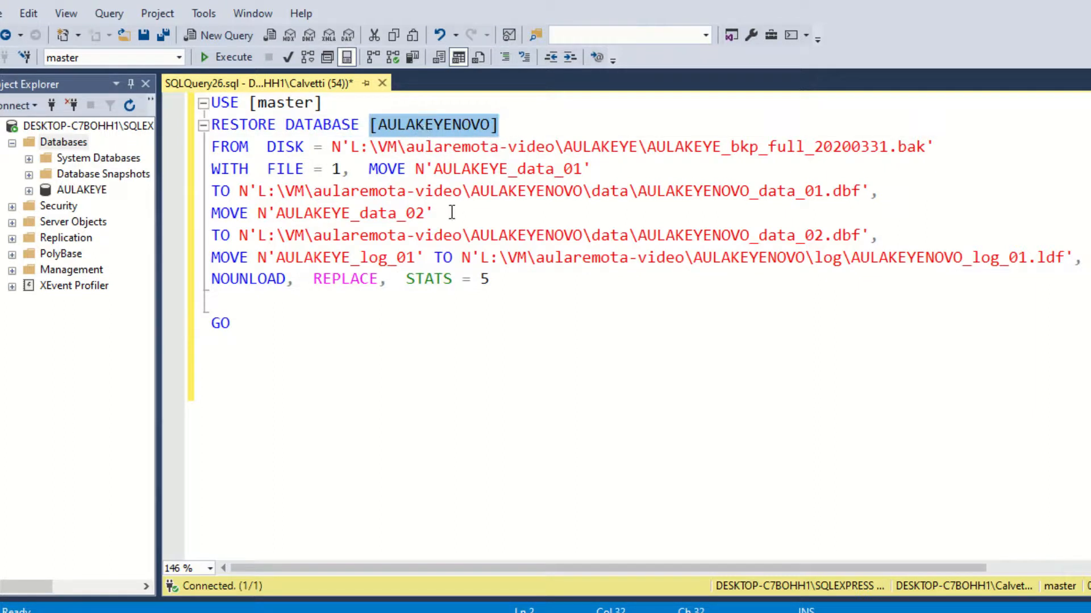
{"action": "left_click_drag", "start_coordinate": [220, 149], "coordinate": [925, 149]}
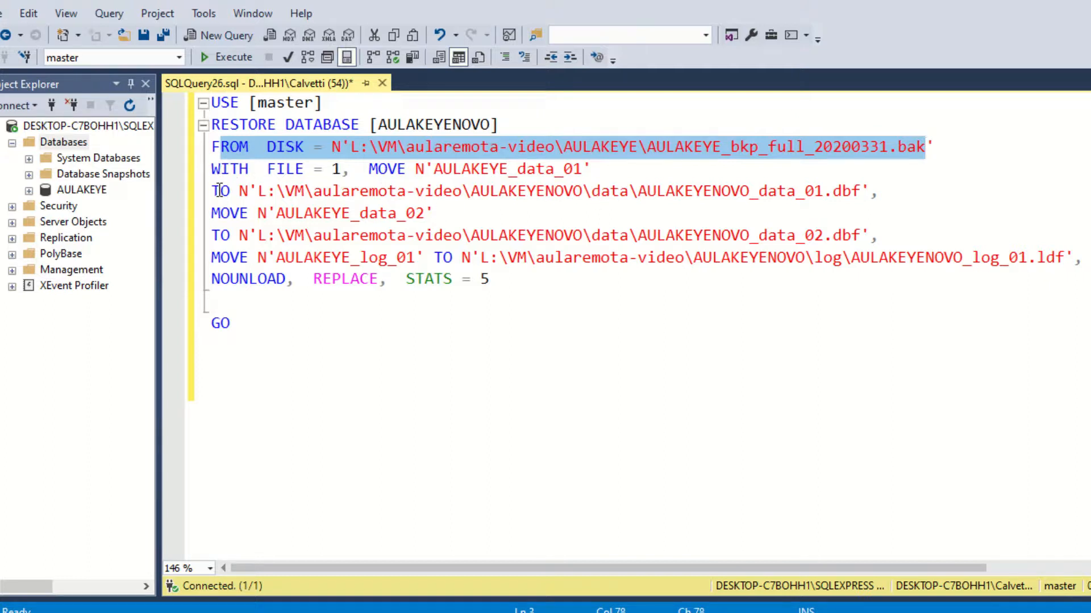
{"action": "left_click", "coordinate": [364, 169]}
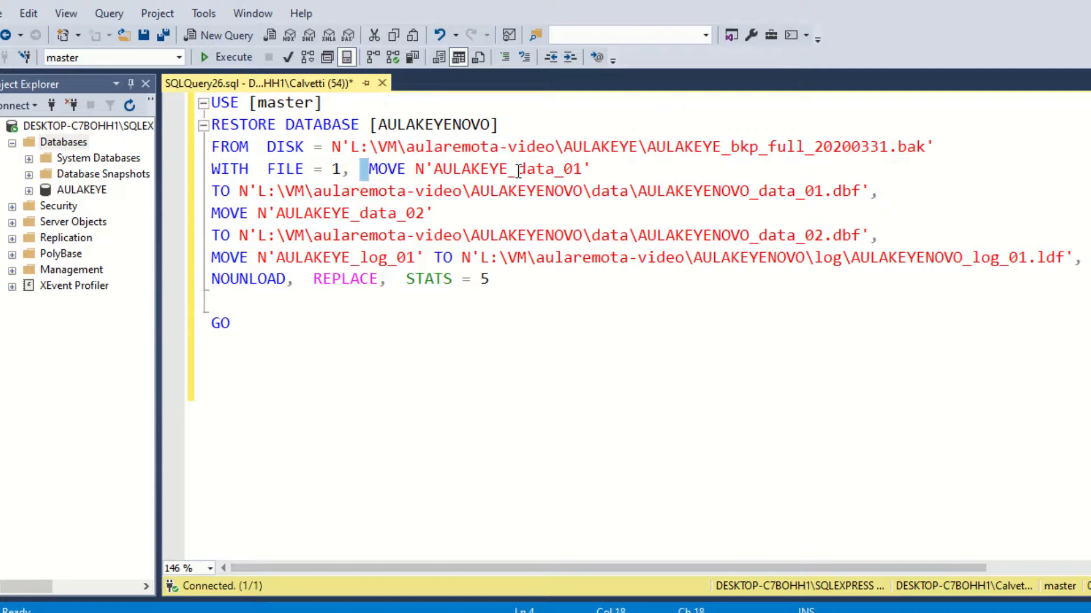
{"action": "key", "text": "Return"}
Review the data files' destination paths and put the TO path of AULAKEYE_log_01 on its own line
{"action": "left_click_drag", "start_coordinate": [332, 213], "coordinate": [498, 213]}
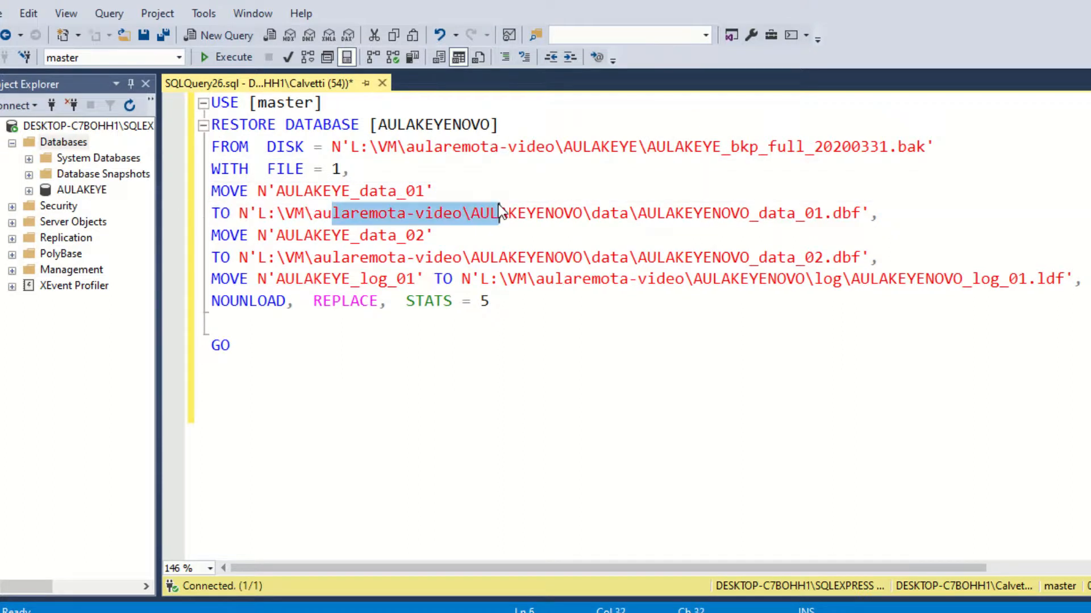
{"action": "left_click_drag", "start_coordinate": [258, 213], "coordinate": [871, 215]}
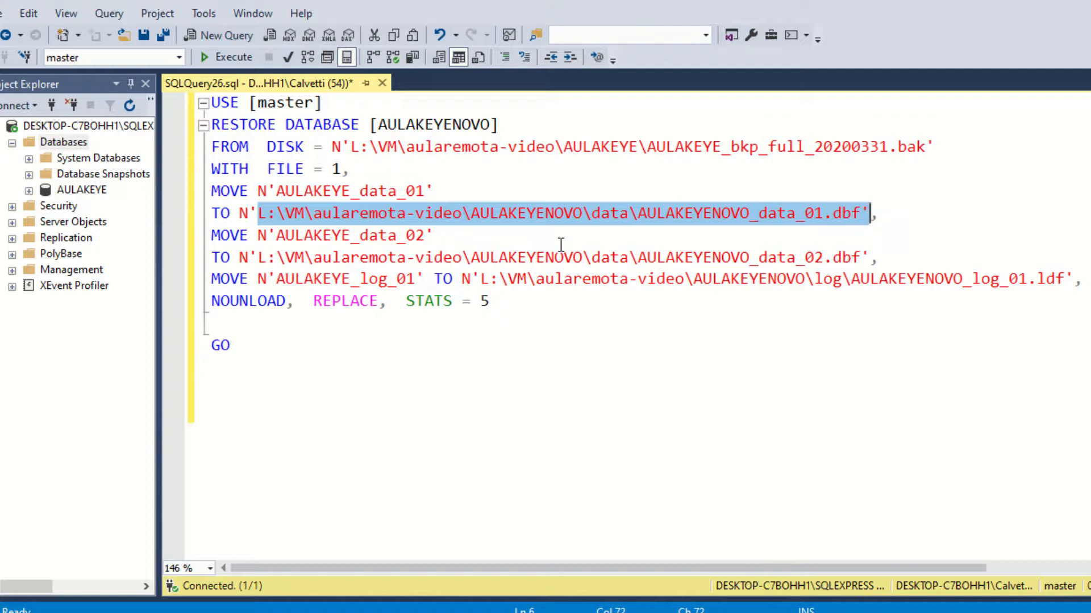
{"action": "left_click_drag", "start_coordinate": [225, 234], "coordinate": [435, 235]}
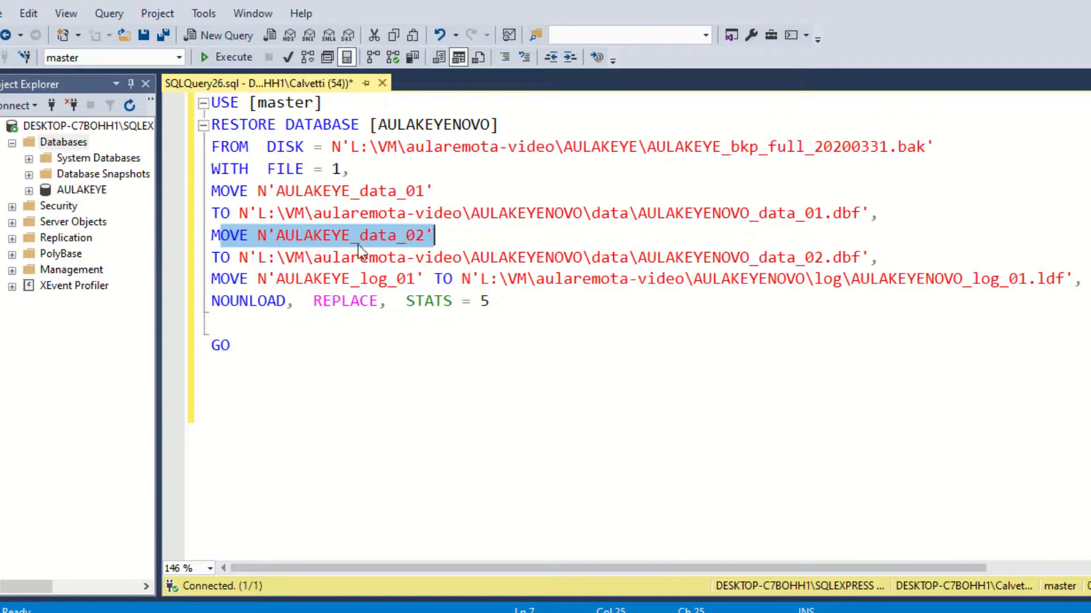
{"action": "double_click", "coordinate": [344, 238]}
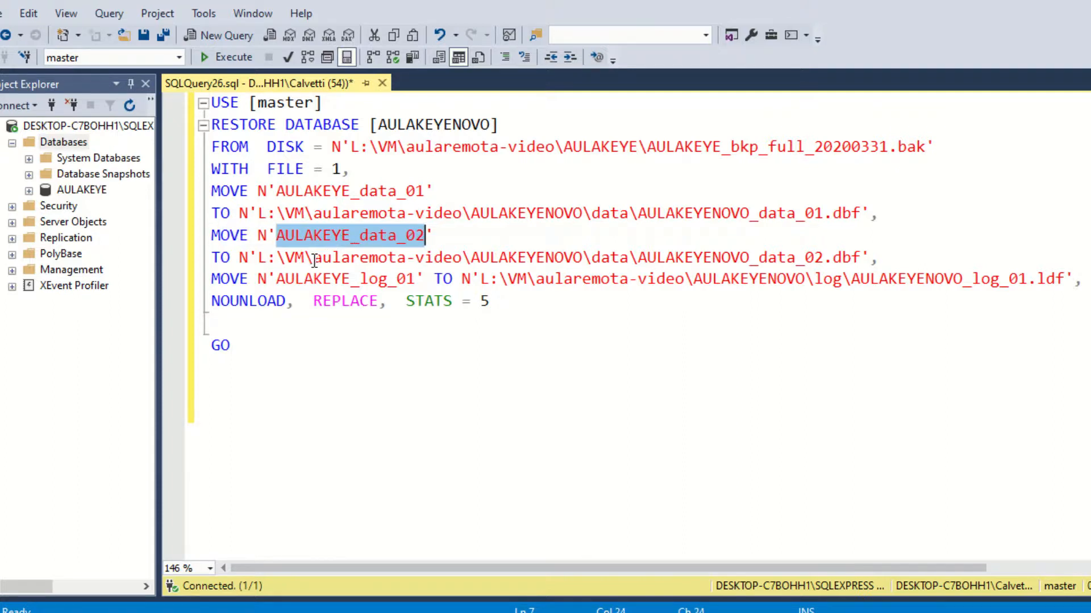
{"action": "left_click_drag", "start_coordinate": [221, 258], "coordinate": [863, 257]}
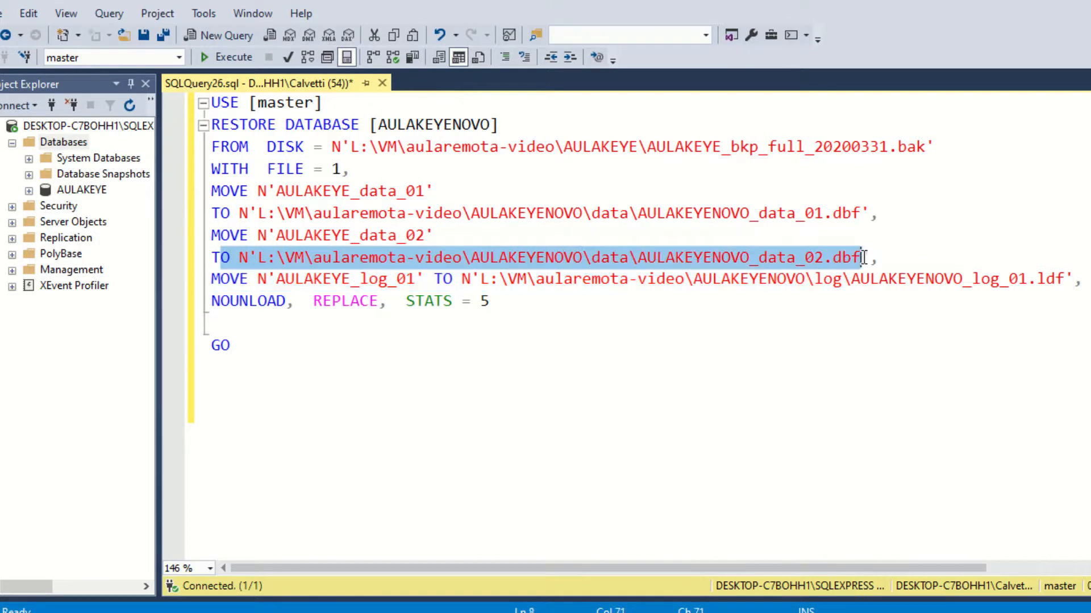
{"action": "left_click", "coordinate": [879, 257]}
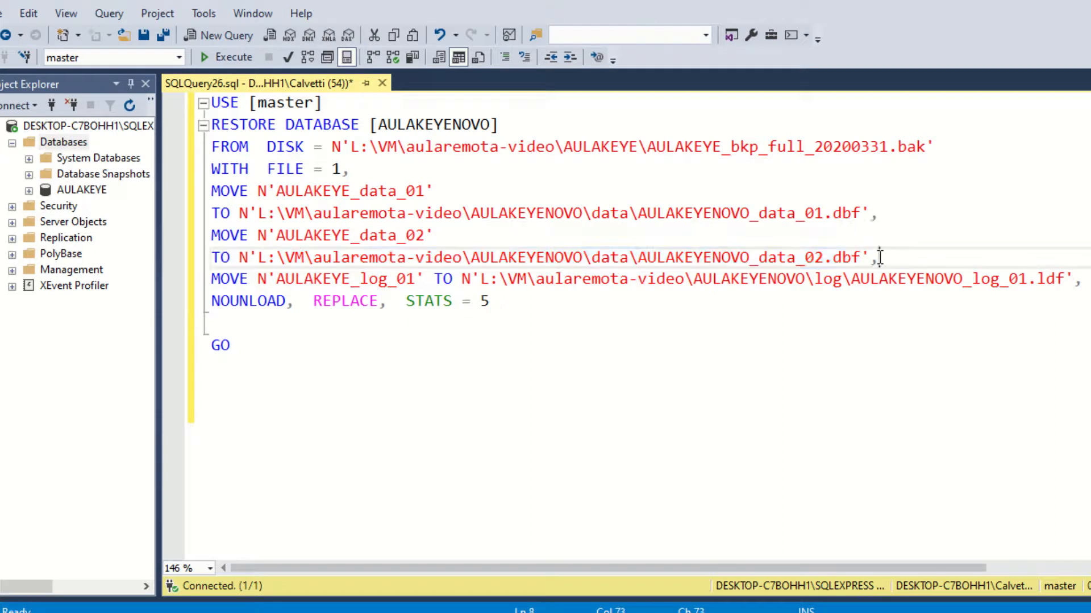
{"action": "left_click", "coordinate": [434, 279]}
{"action": "key", "text": "Return"}
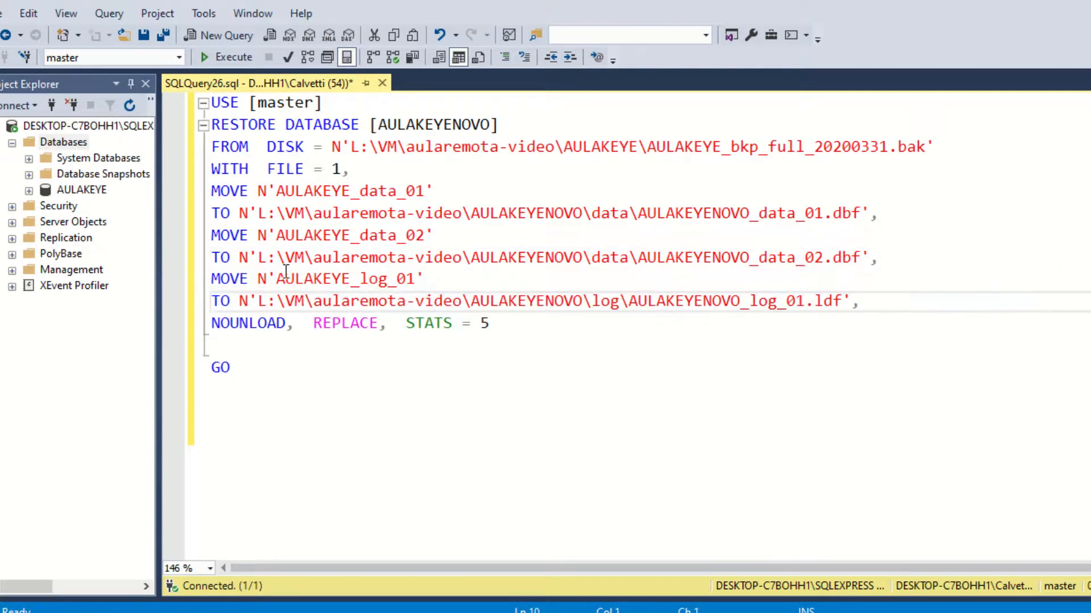
{"action": "left_click_drag", "start_coordinate": [351, 301], "coordinate": [795, 302]}
Execute the entire AULAKEYENOVO restore script and examine its completion messages
{"action": "left_click", "coordinate": [392, 389]}
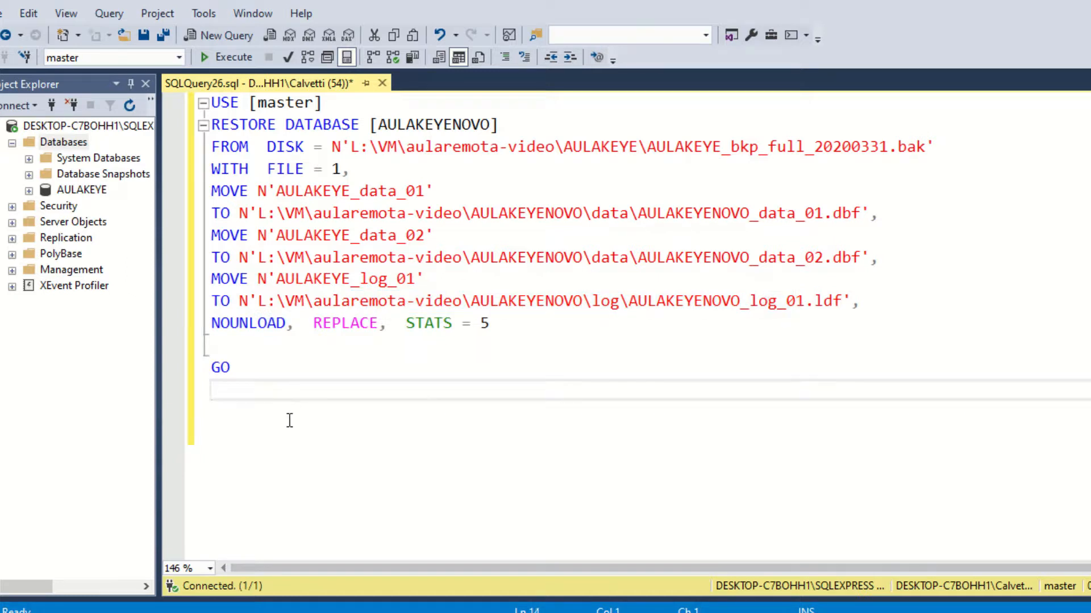
{"action": "key", "text": "ctrl+a"}
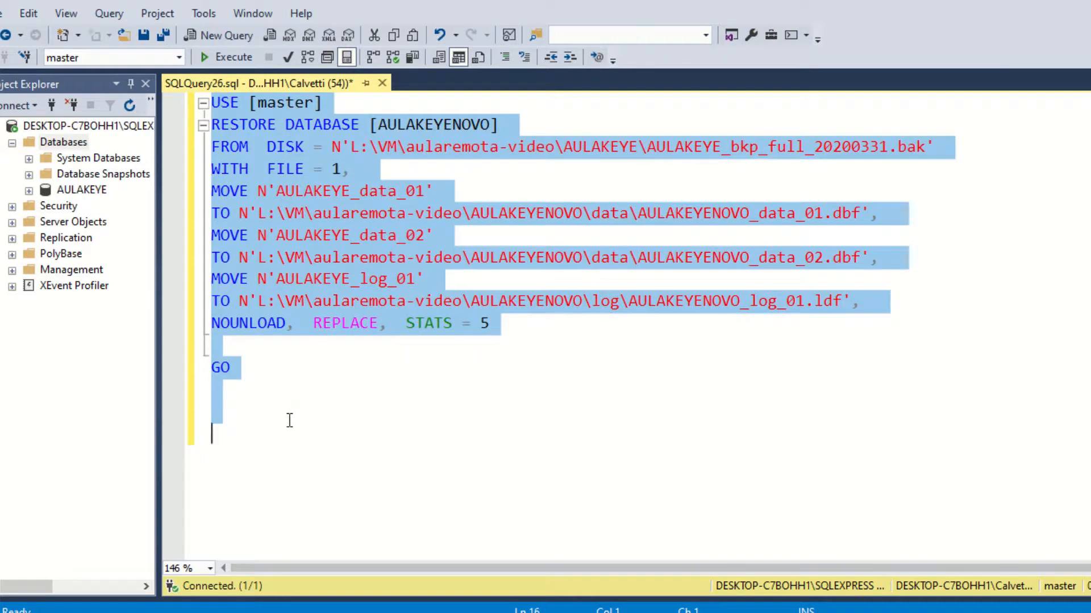
{"action": "left_click", "coordinate": [249, 56]}
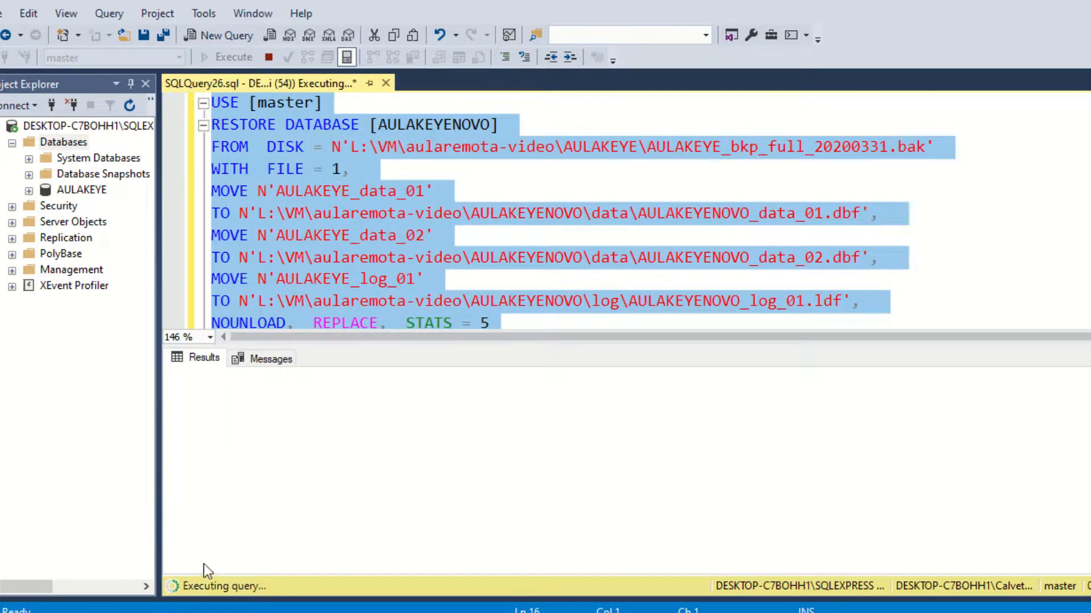
{"action": "scroll", "coordinate": [309, 450], "scroll_direction": "down", "scroll_amount": 3}
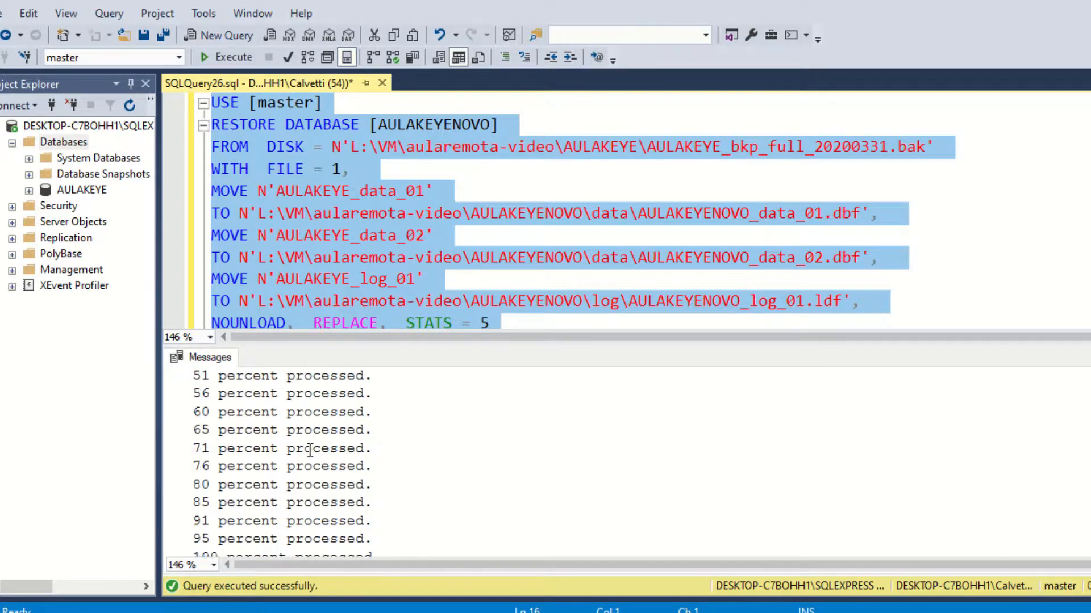
{"action": "scroll", "coordinate": [309, 451], "scroll_direction": "down", "scroll_amount": 3}
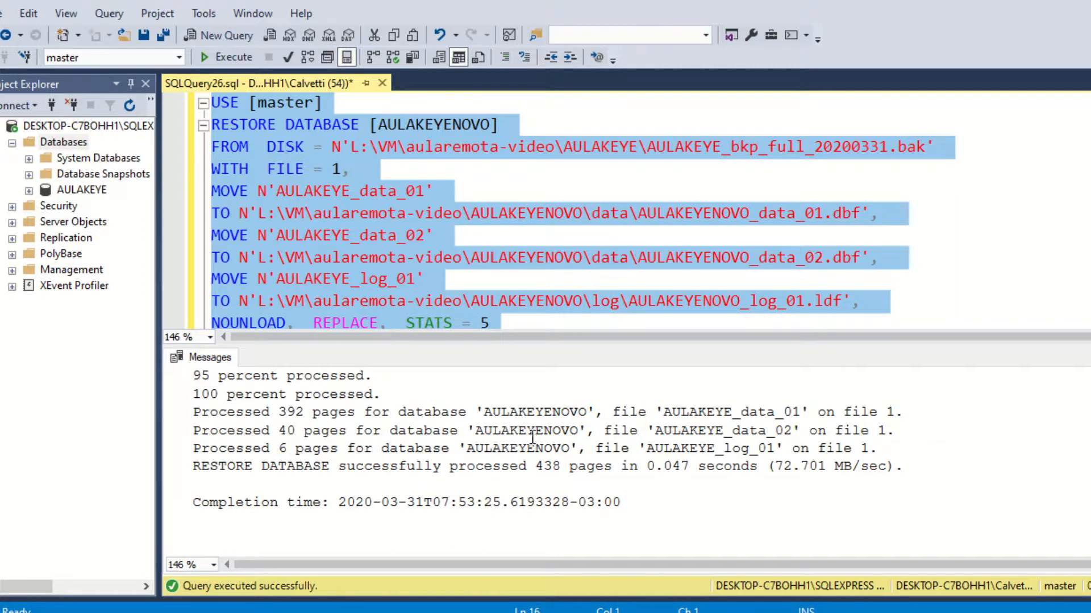
{"action": "left_click_drag", "start_coordinate": [211, 465], "coordinate": [477, 463]}
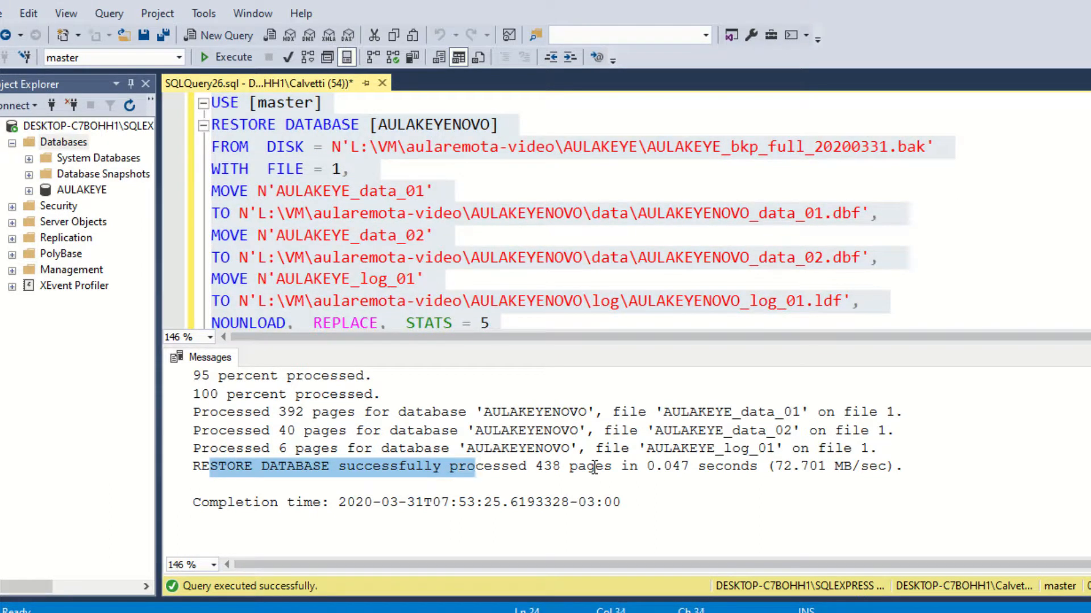
{"action": "left_click_drag", "start_coordinate": [647, 466], "coordinate": [794, 467]}
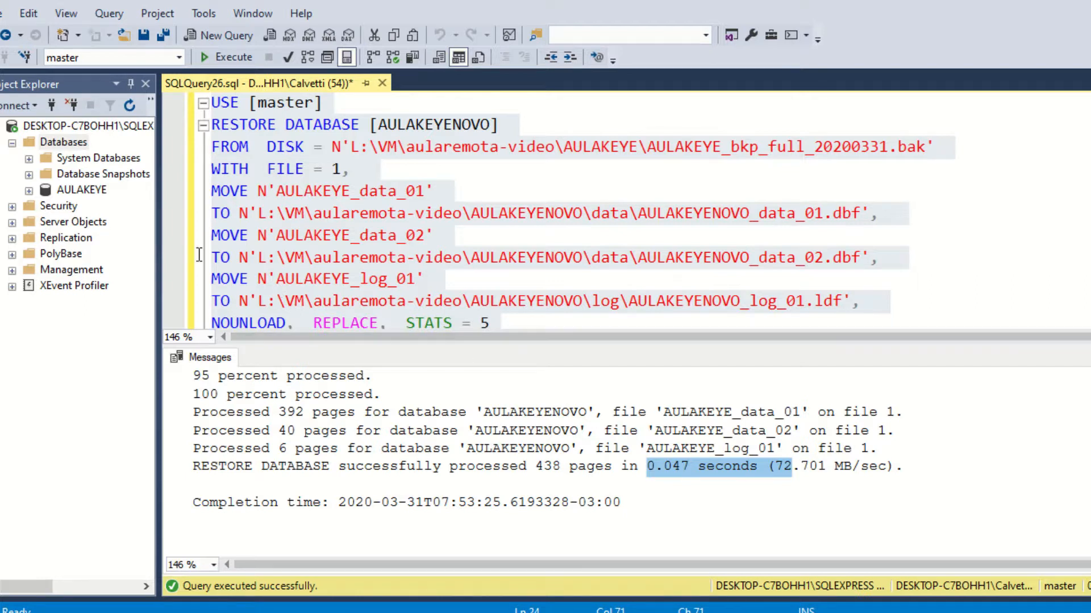
Refresh the Databases folder in Object Explorer and select the AULAKEYENOVO database
{"action": "right_click", "coordinate": [70, 142]}
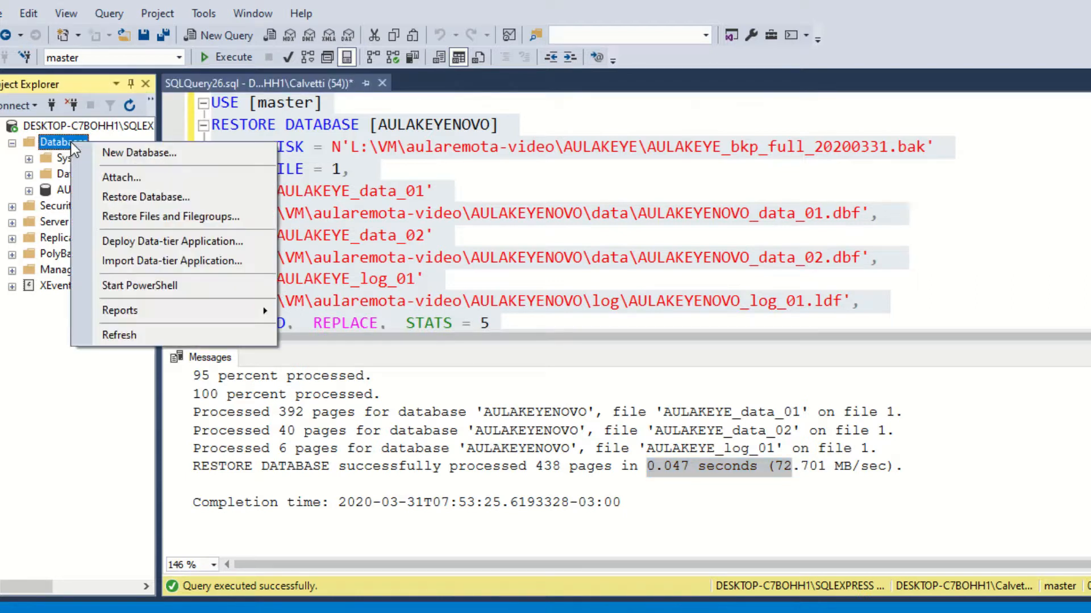
{"action": "left_click", "coordinate": [131, 334]}
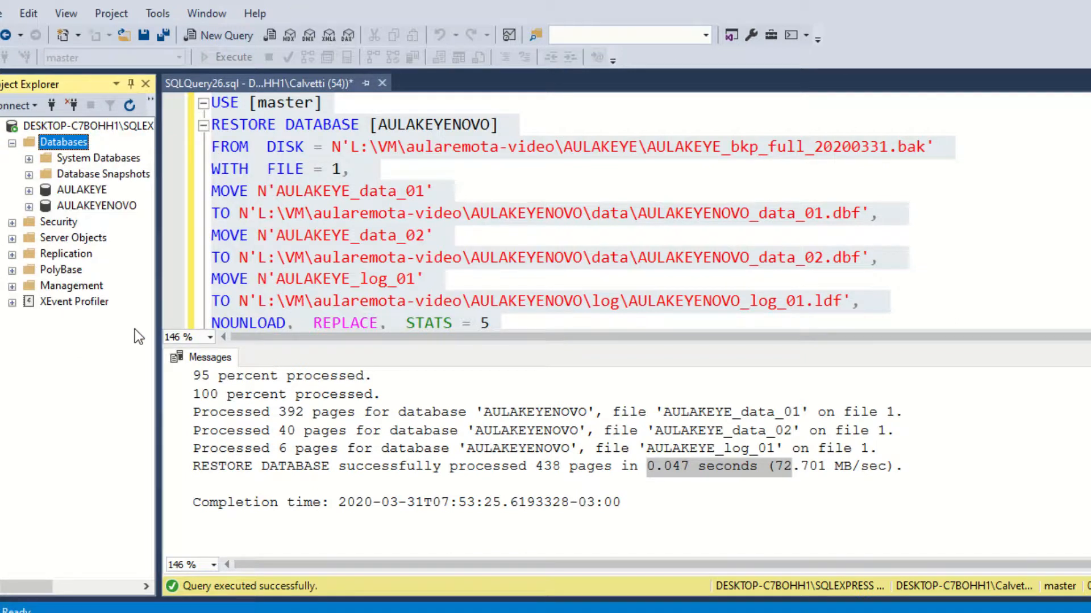
{"action": "left_click_drag", "start_coordinate": [158, 278], "coordinate": [224, 275]}
{"action": "left_click", "coordinate": [108, 206]}
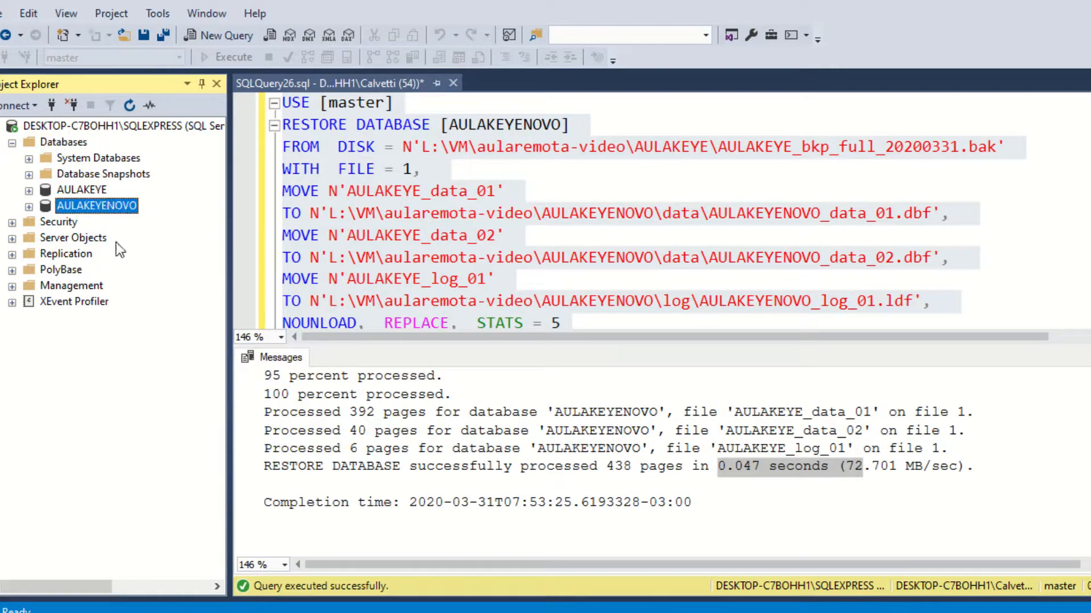
Expand AULAKEYENOVO down to its tables and examine tbDemonstracao, tbFaixaComissao and tbVendedor
{"action": "left_click", "coordinate": [29, 207]}
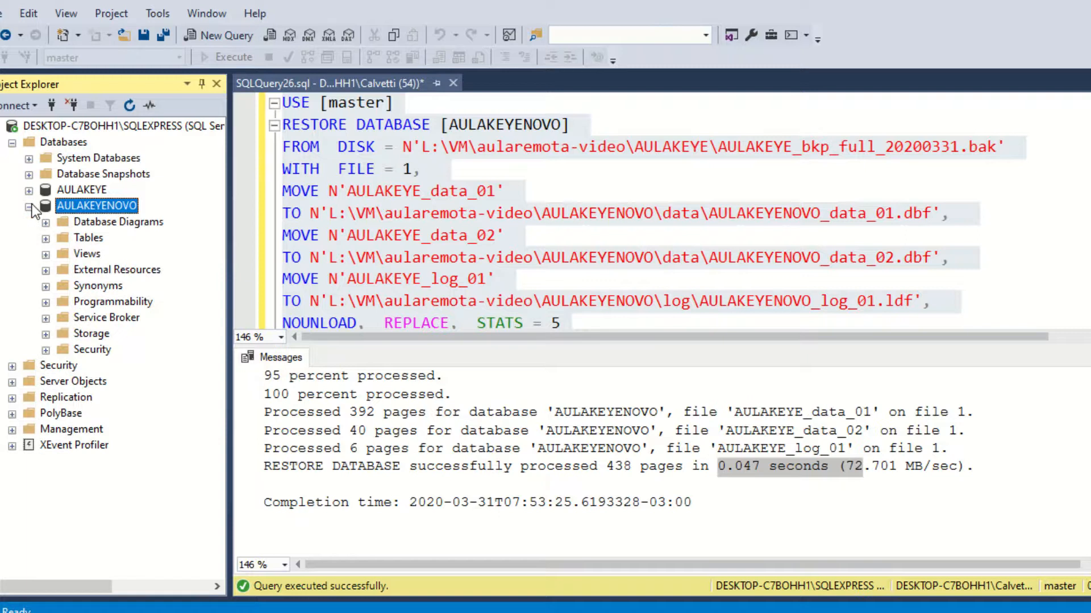
{"action": "left_click", "coordinate": [46, 238]}
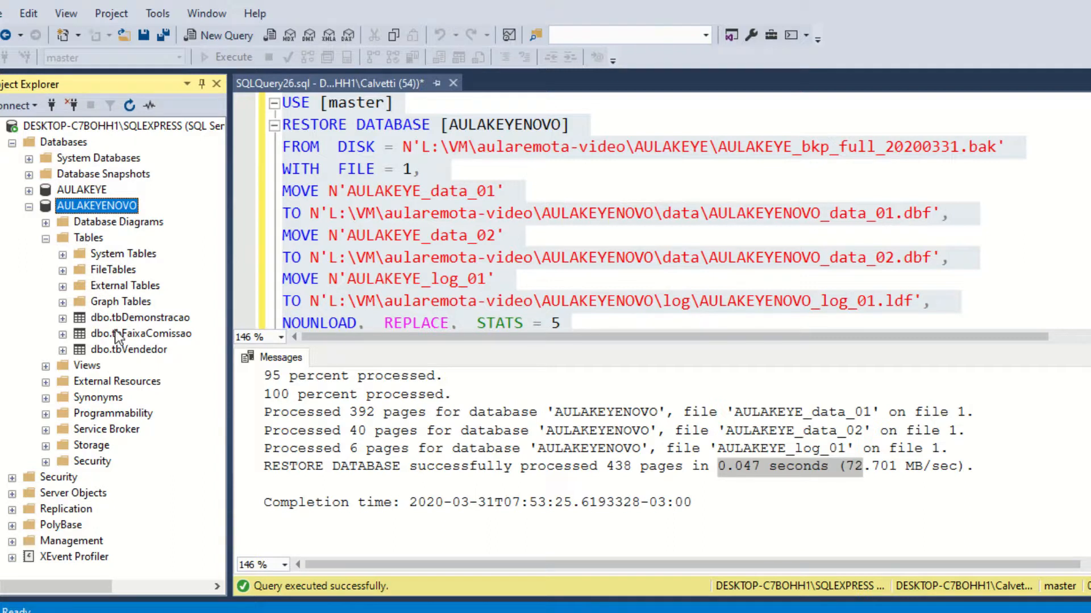
{"action": "left_click", "coordinate": [137, 318]}
{"action": "left_click", "coordinate": [139, 334]}
{"action": "left_click", "coordinate": [144, 346]}
{"action": "left_click", "coordinate": [136, 319]}
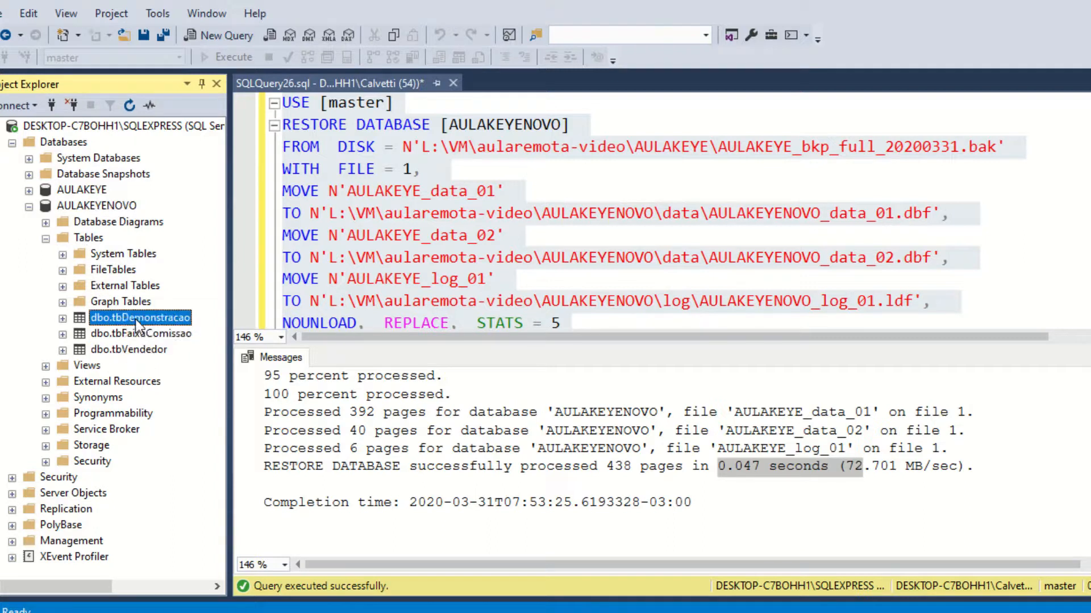
{"action": "left_click", "coordinate": [151, 332]}
{"action": "left_click", "coordinate": [148, 350]}
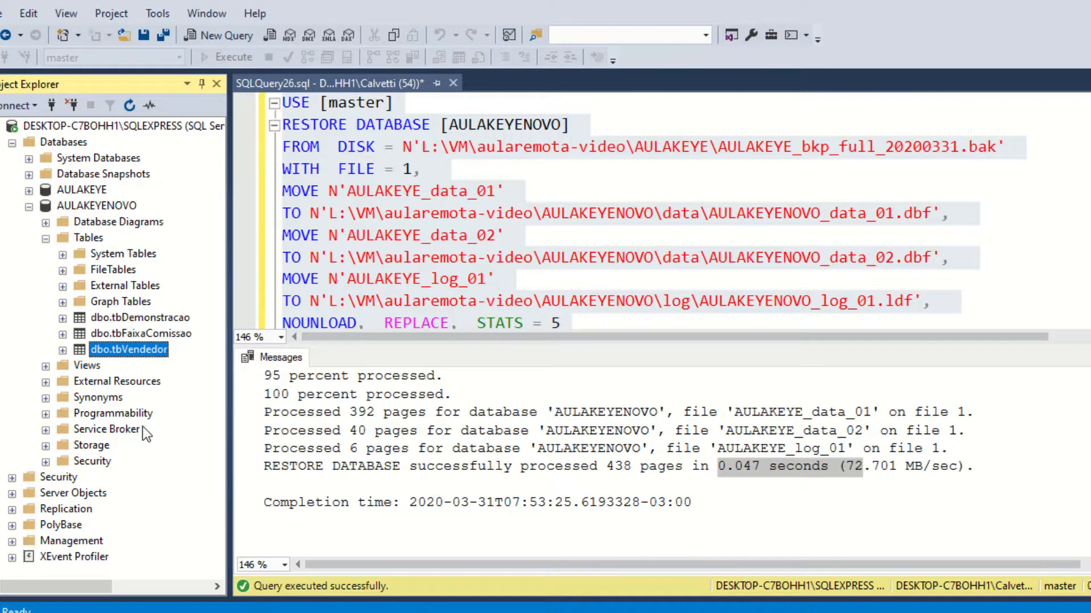
Expand the tables of the original AULAKEYE database and compare them with those of AULAKEYENOVO
{"action": "left_click", "coordinate": [28, 189]}
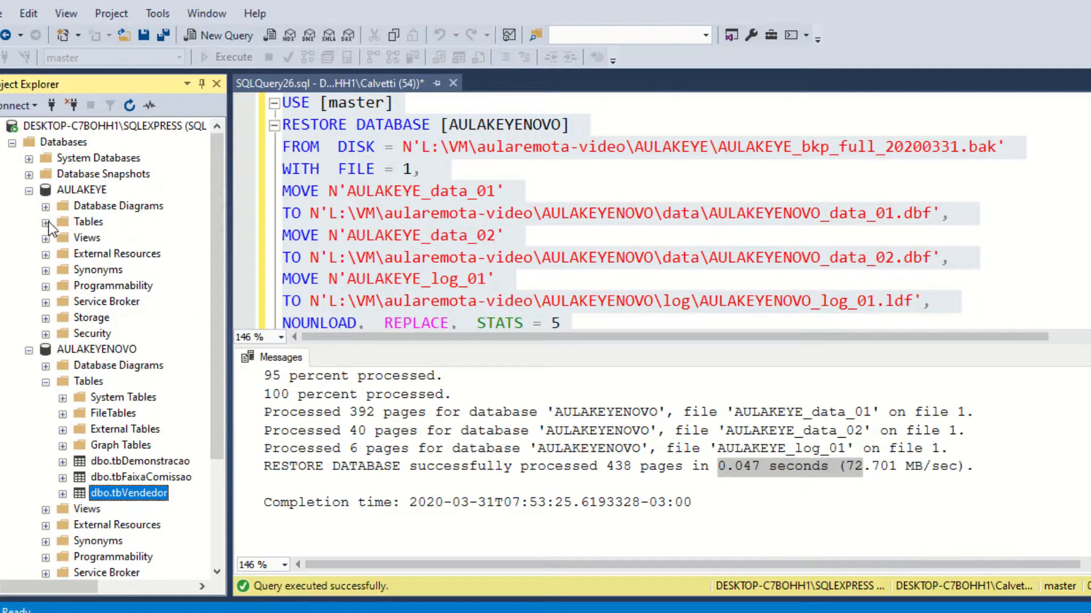
{"action": "left_click", "coordinate": [46, 222]}
{"action": "left_click", "coordinate": [126, 308]}
{"action": "left_click", "coordinate": [129, 313]}
{"action": "left_click", "coordinate": [131, 330]}
{"action": "scroll", "coordinate": [131, 335], "scroll_direction": "down", "scroll_amount": 2}
{"action": "scroll", "coordinate": [122, 336], "scroll_direction": "up", "scroll_amount": 2}
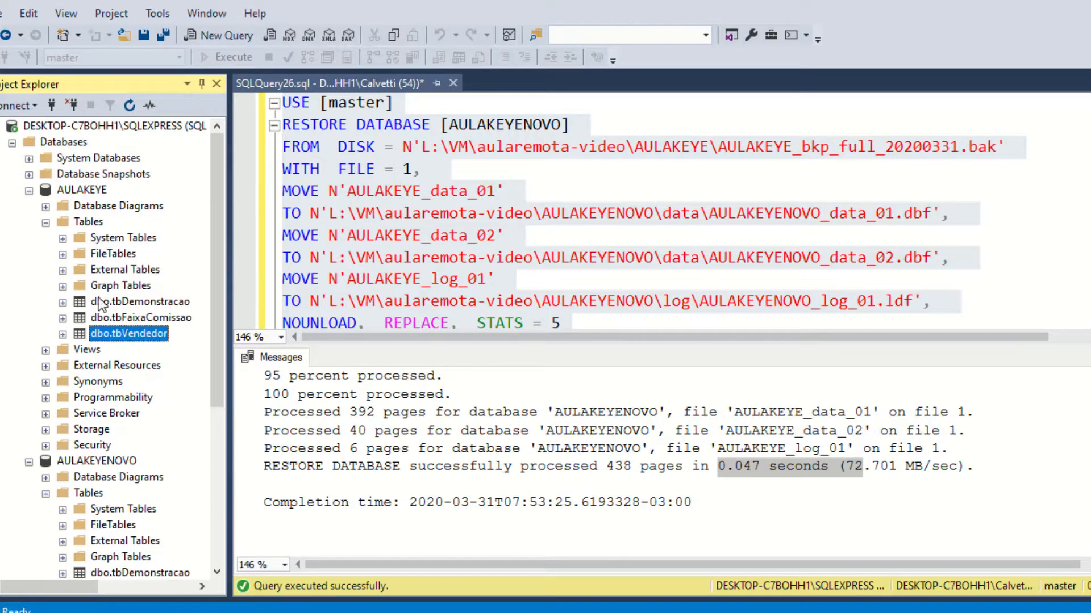
Collapse both the AULAKEYE and AULAKEYENOVO databases in Object Explorer and return to the restore script
{"action": "left_click", "coordinate": [28, 190]}
{"action": "left_click", "coordinate": [29, 207]}
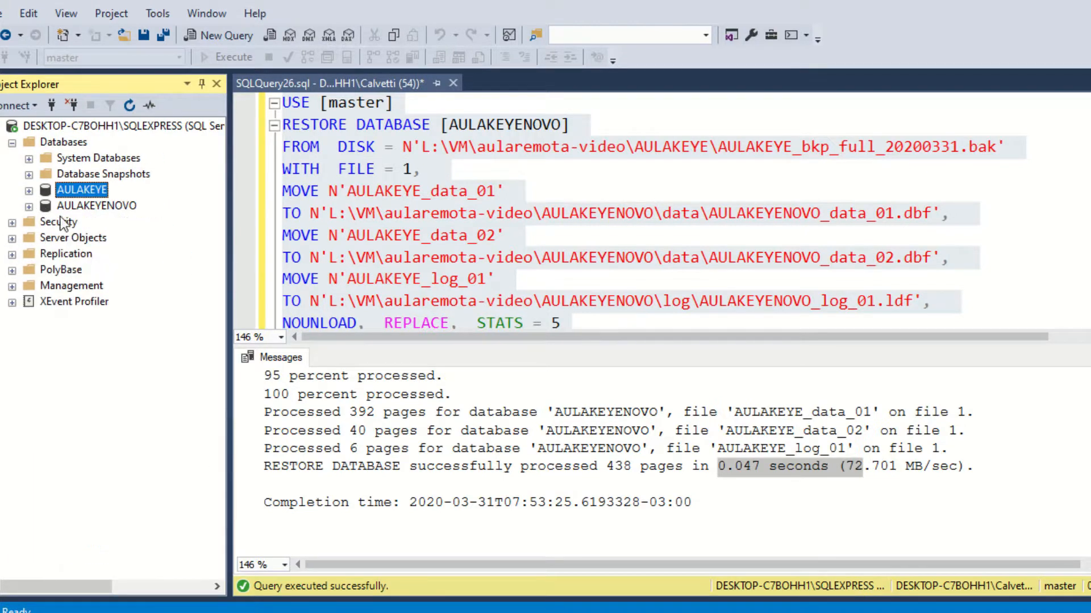
{"action": "left_click", "coordinate": [394, 250]}
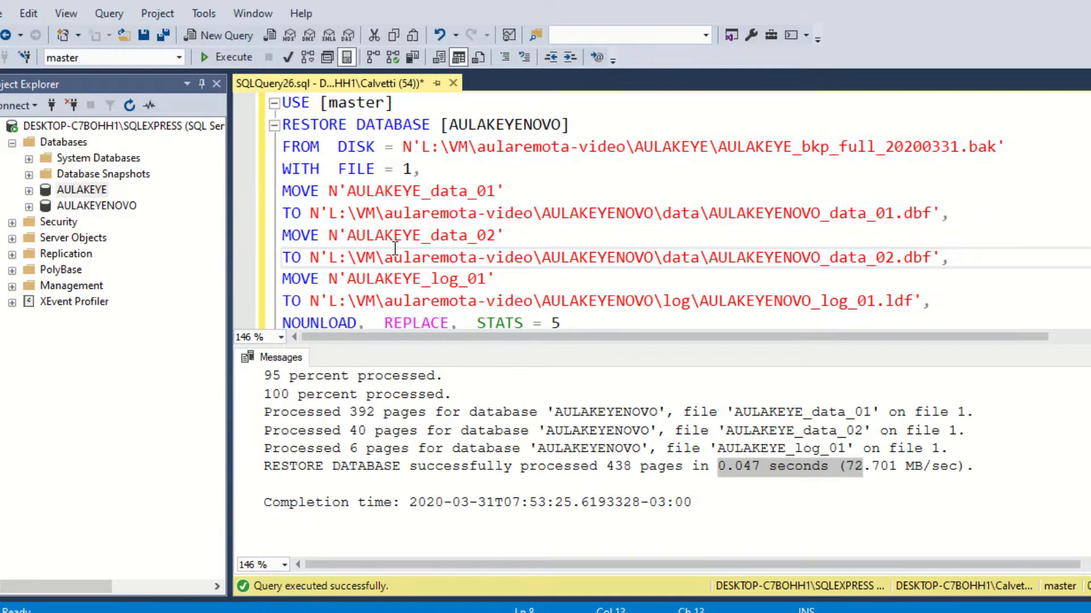